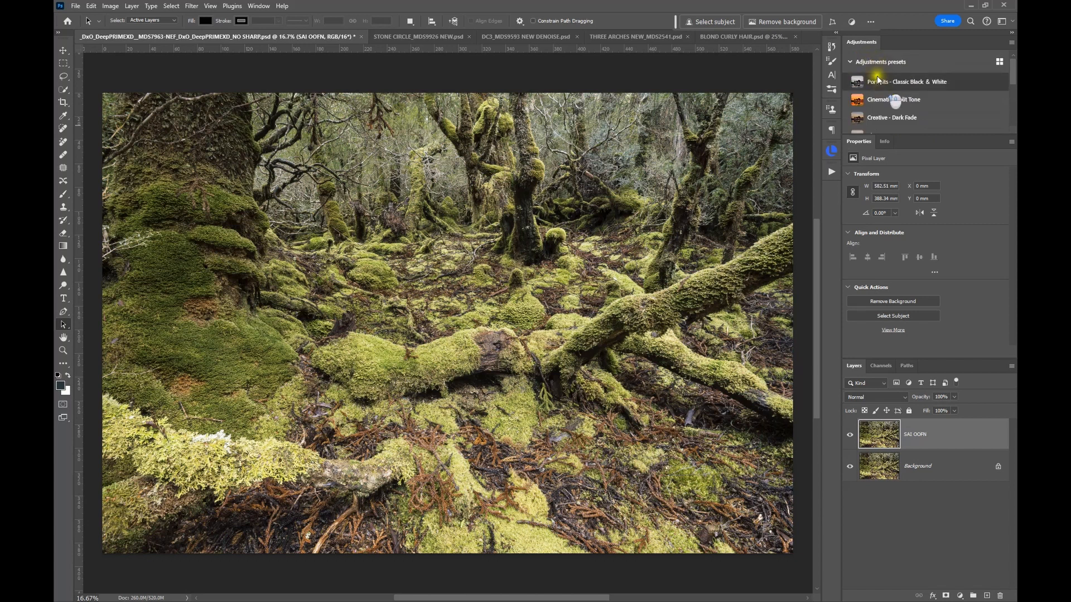
Add a Curves adjustment layer with the Medium Contrast (RGB) preset and a Hue/Saturation adjustment layer with saturation +24.
left_click(851, 62)
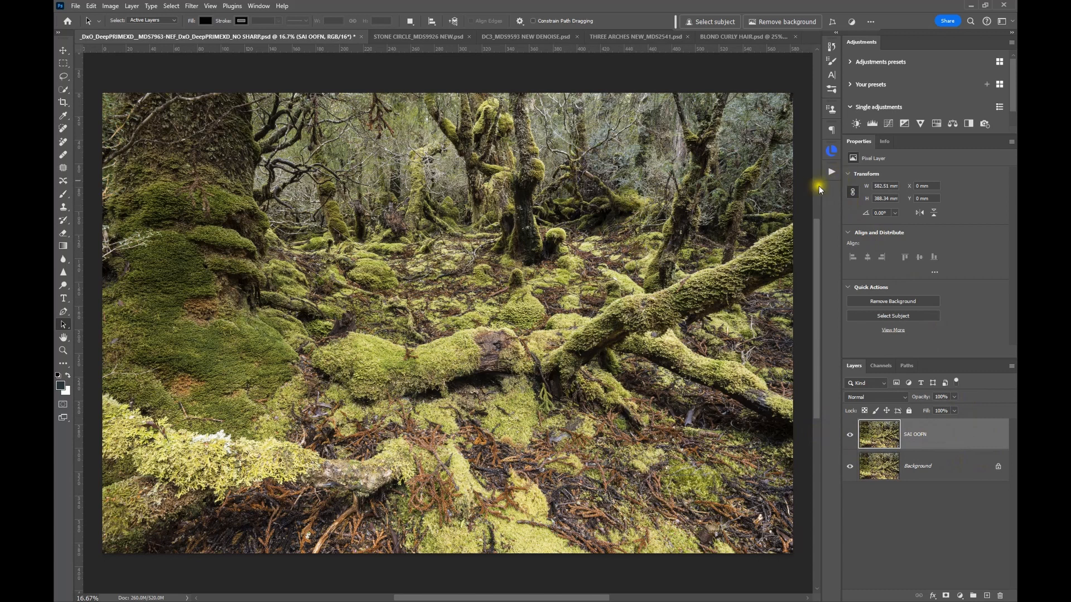
scroll(865, 108, "down", 1)
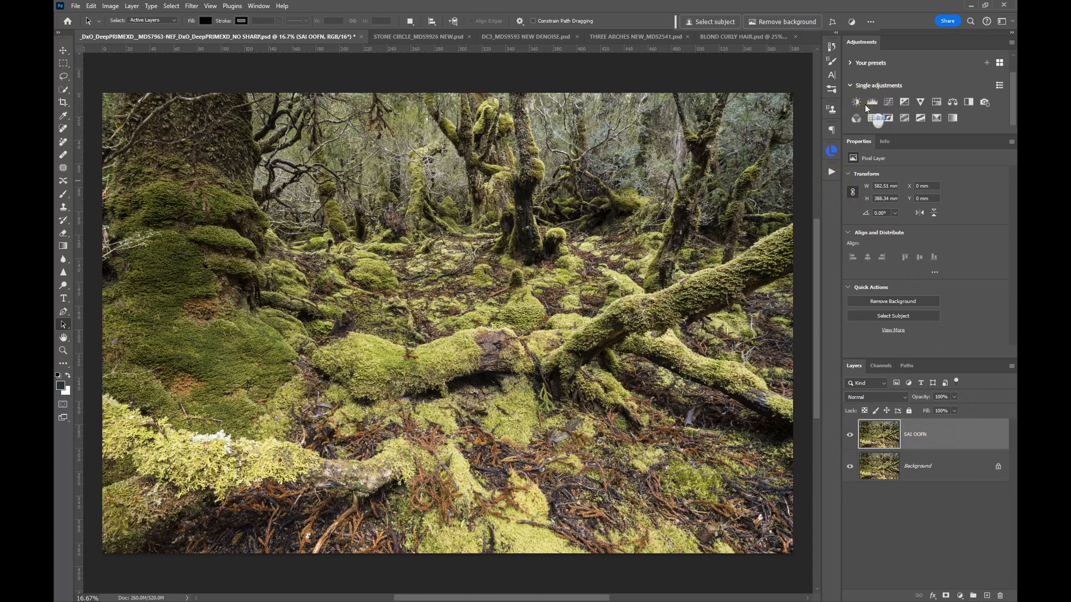
left_click(887, 102)
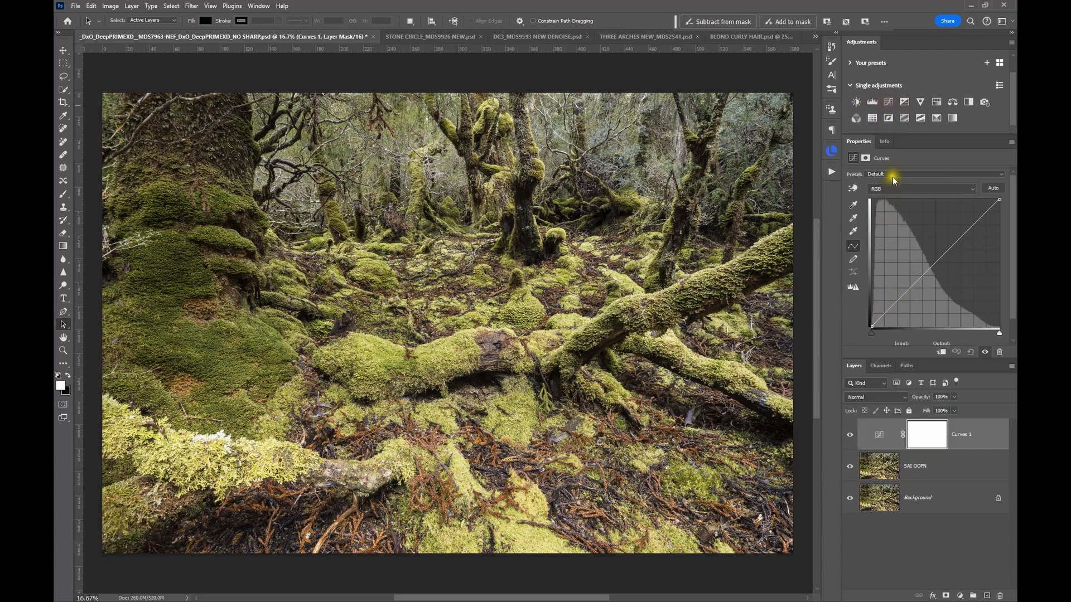
left_click(893, 173)
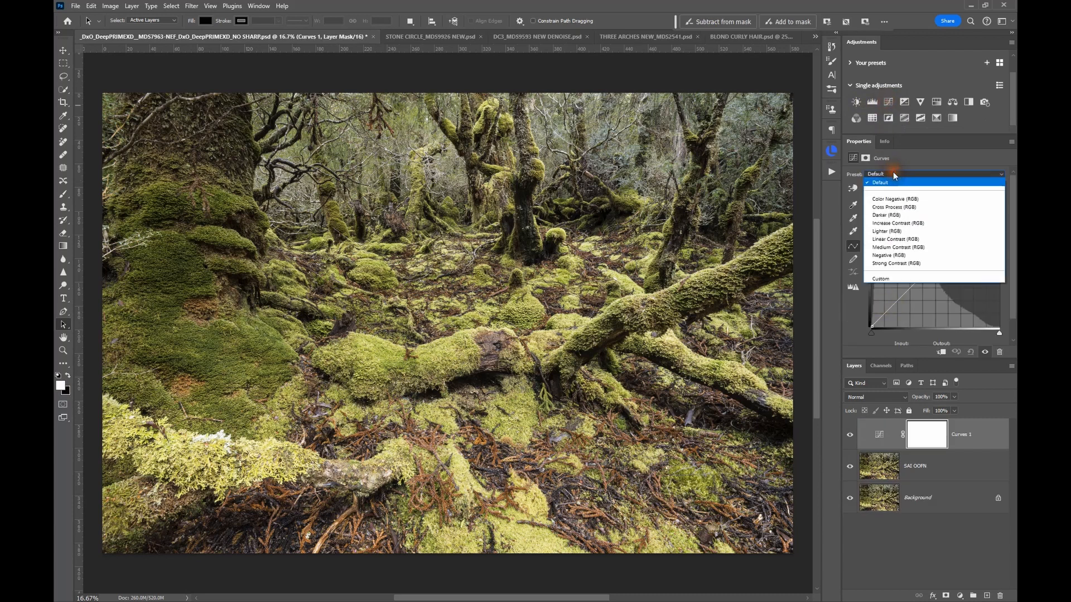
left_click(898, 247)
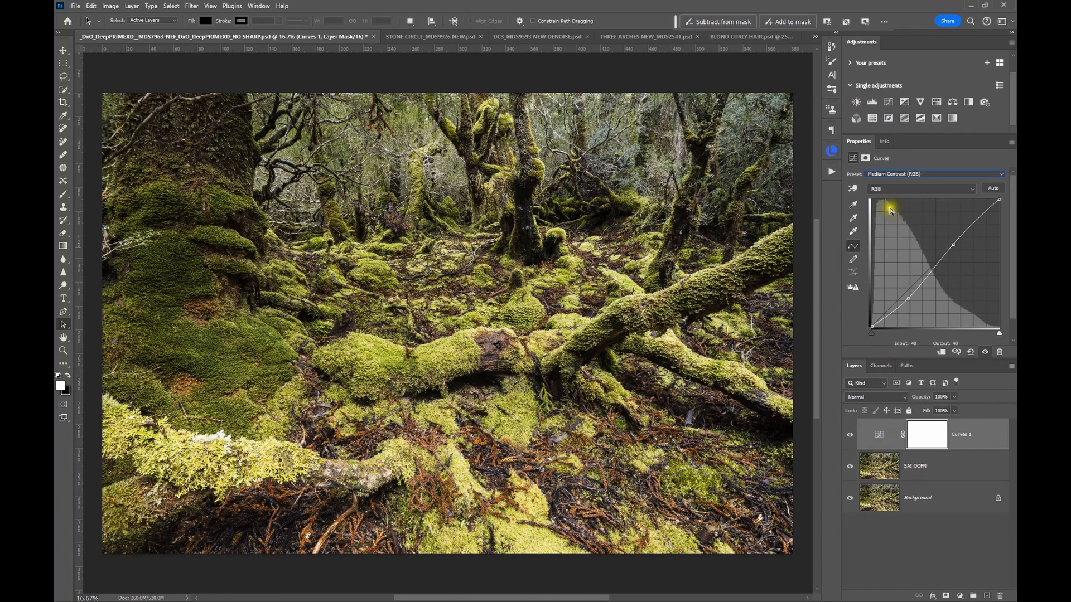
left_click(937, 102)
left_click(925, 233)
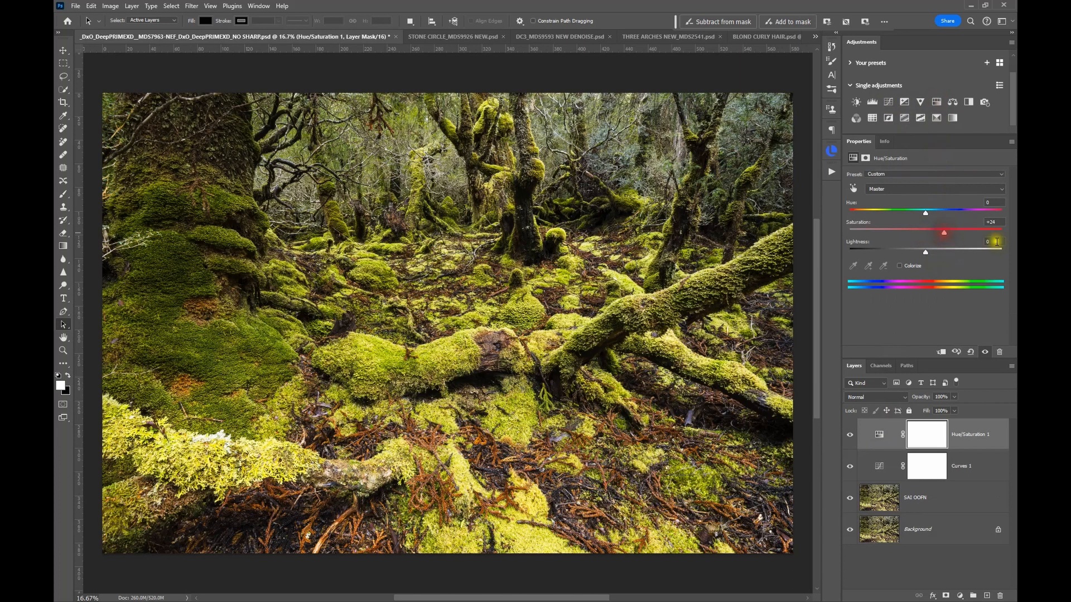
Add a Color Lookup adjustment layer using the 3D LUT Split Oranges and Blues.3dl.
left_click(872, 117)
left_click(889, 175)
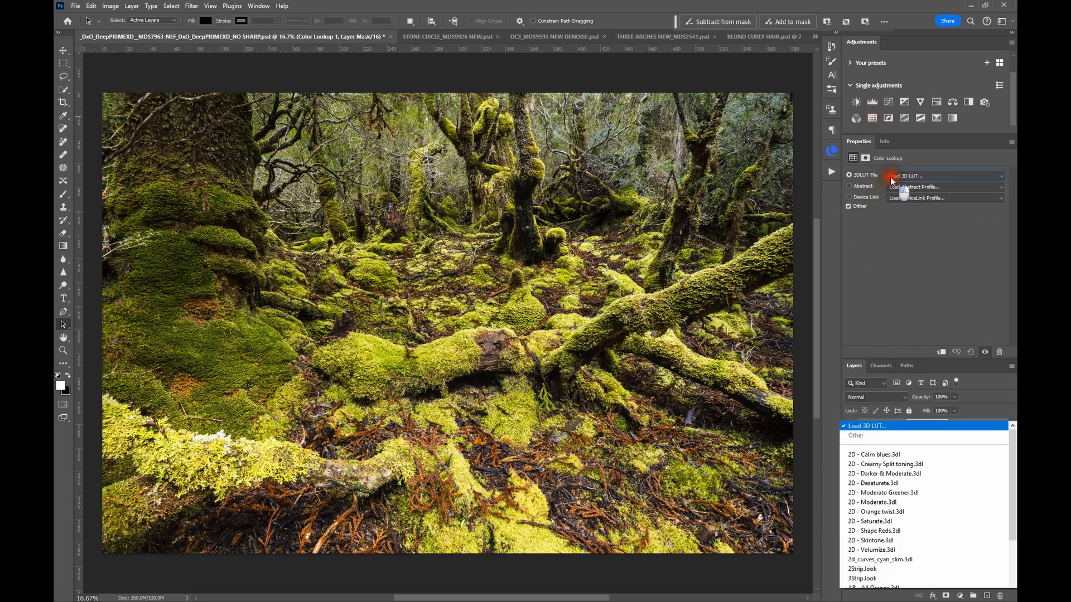
scroll(888, 374, "down", 8)
scroll(886, 383, "down", 20)
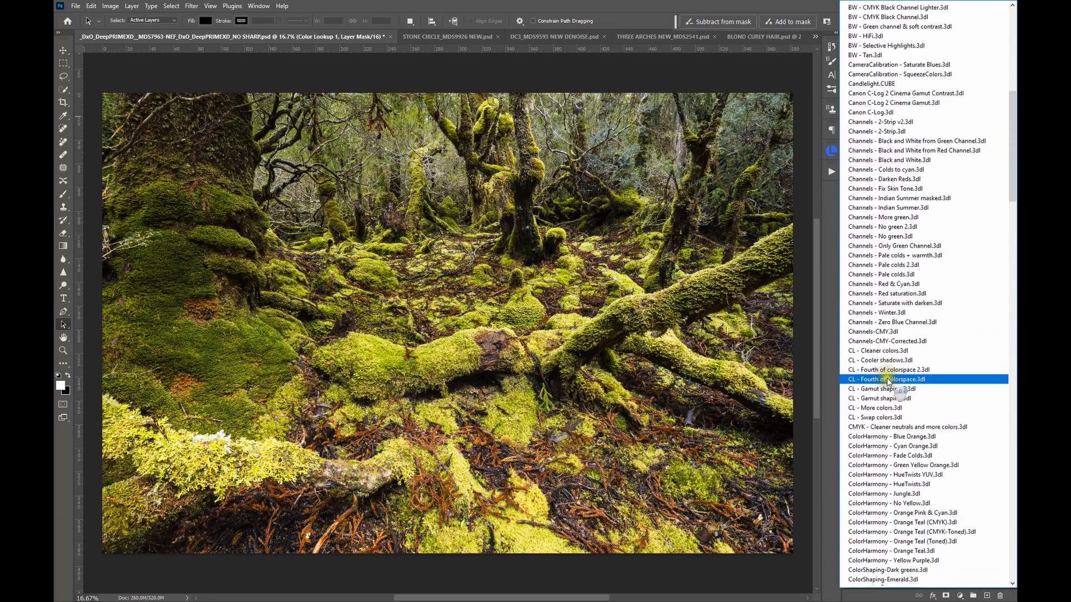
scroll(881, 383, "down", 16)
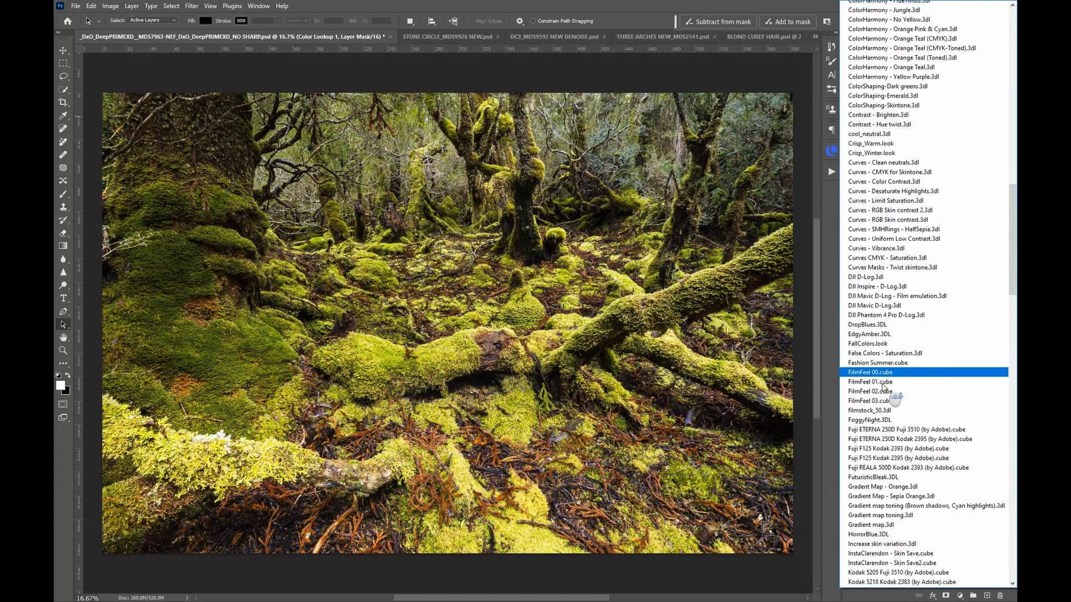
scroll(862, 324, "down", 18)
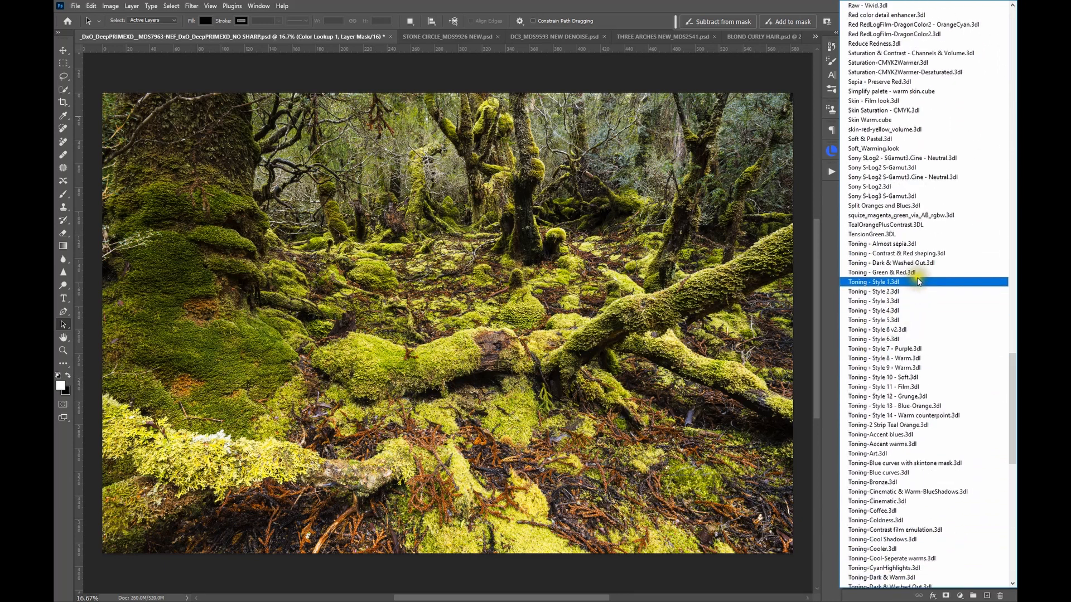
left_click(906, 206)
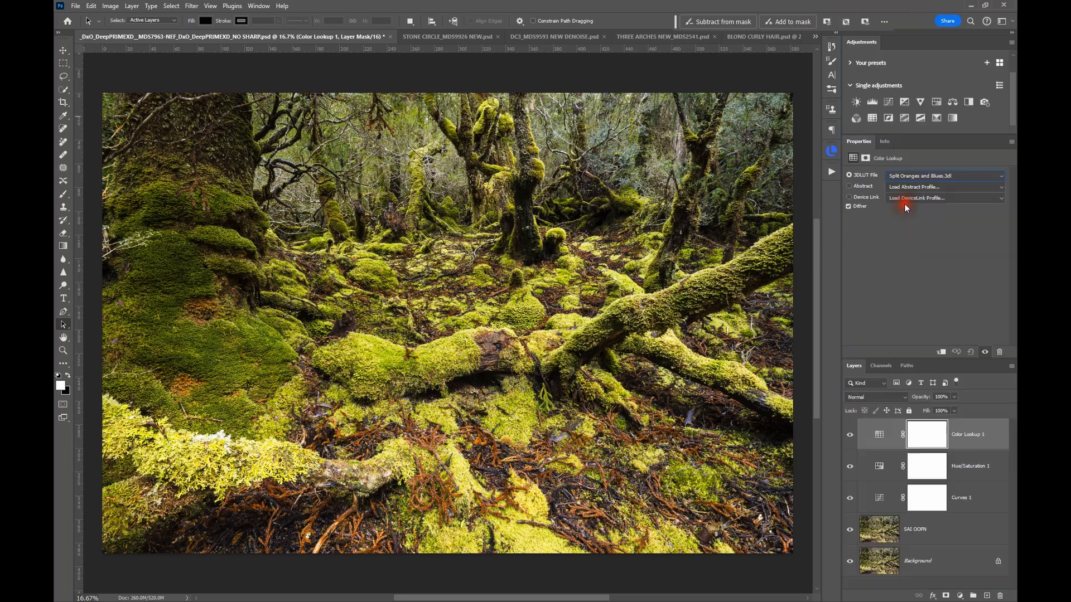
Set the Color Lookup layer's blend mode to Soft Light and its opacity to 54%.
left_click(882, 398)
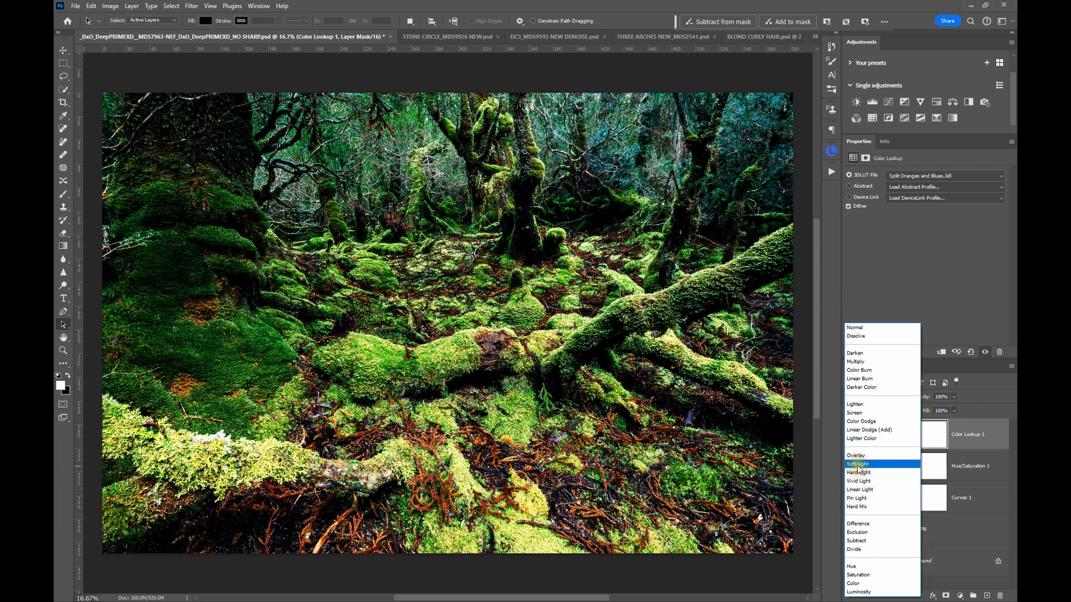
left_click(859, 465)
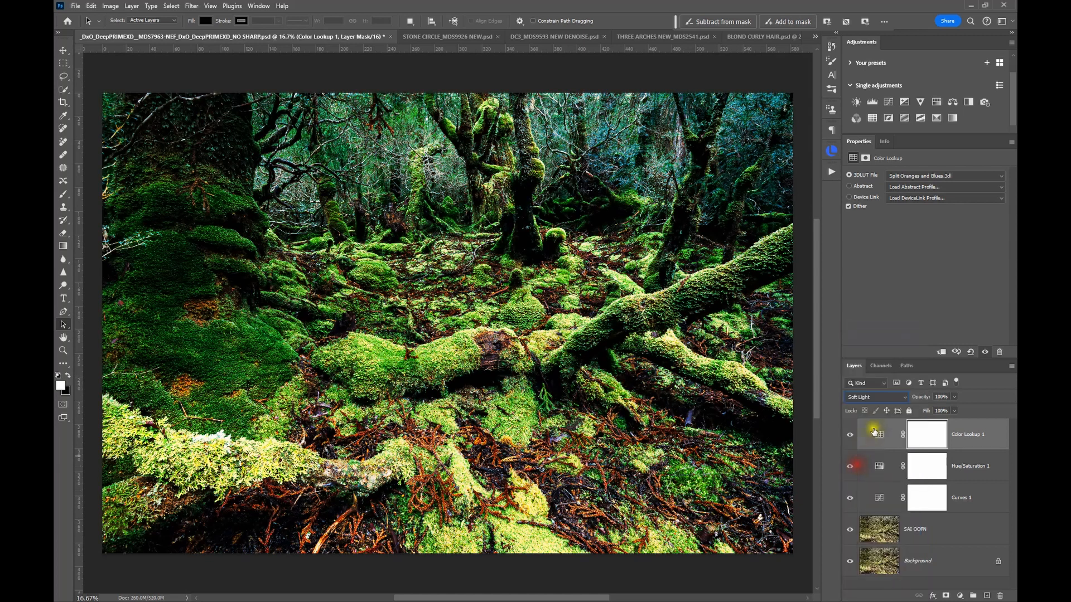
left_click_drag(919, 397, 900, 403)
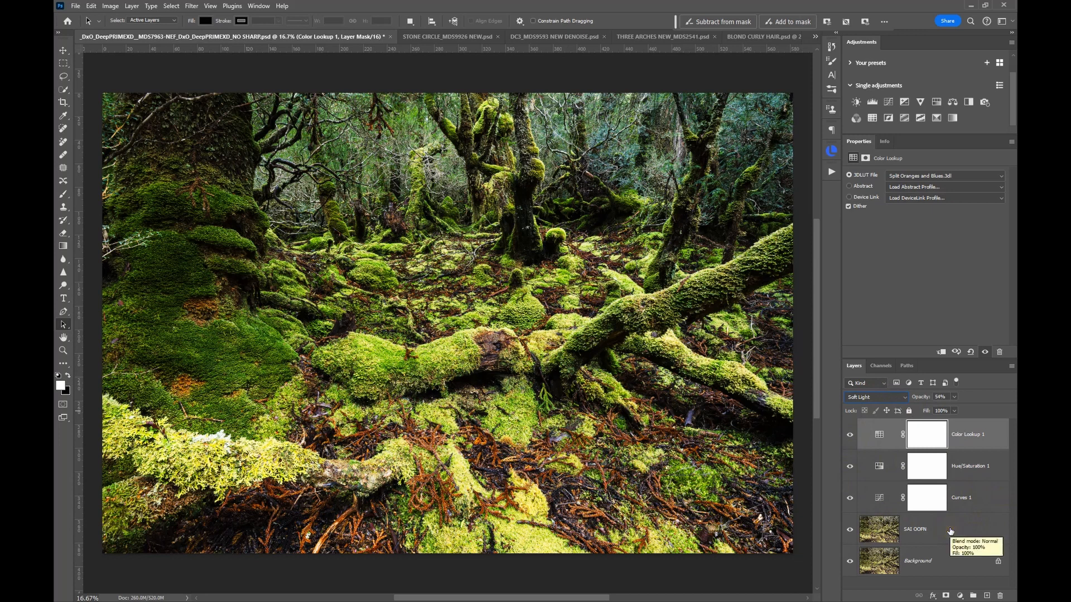
Save the Color Lookup, Hue/Saturation and Curves layers together as an adjustment preset named TEST, and delete those three layers.
left_click(975, 496, "shift")
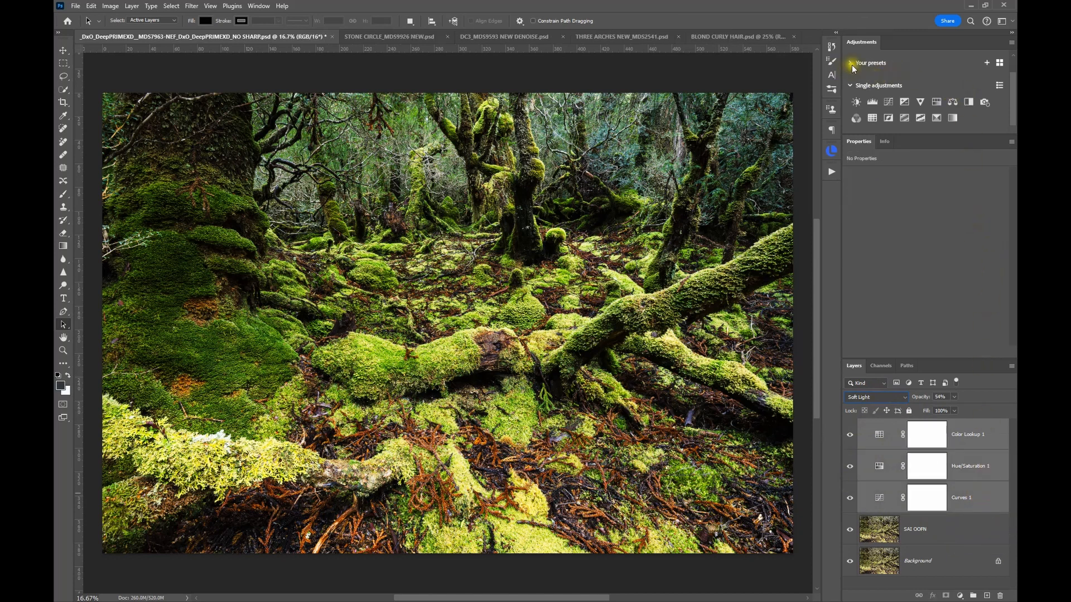
left_click(989, 63)
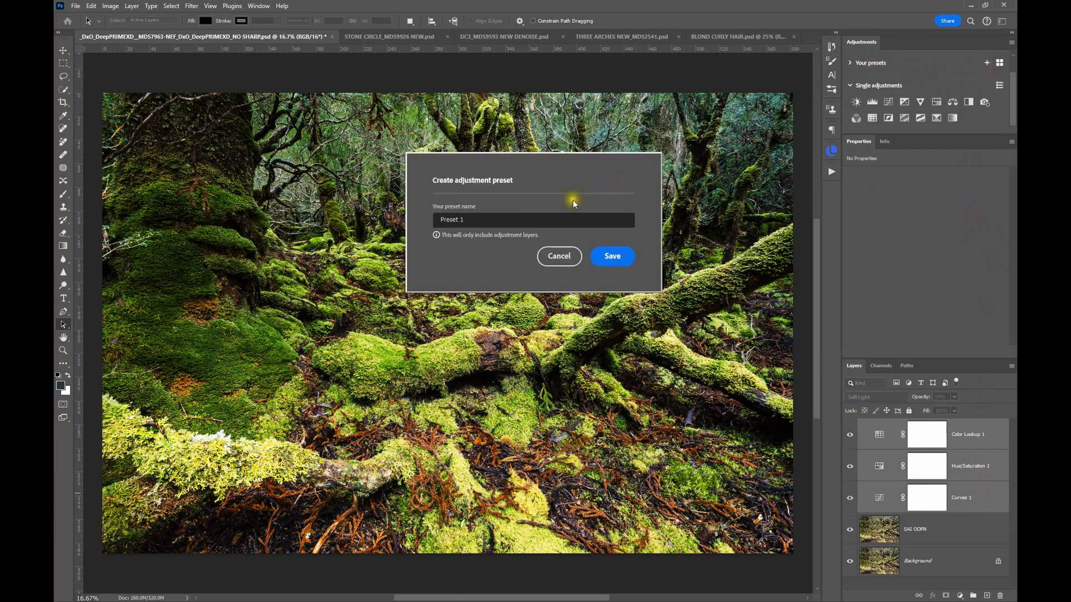
left_click_drag(467, 219, 385, 220)
left_click(629, 255)
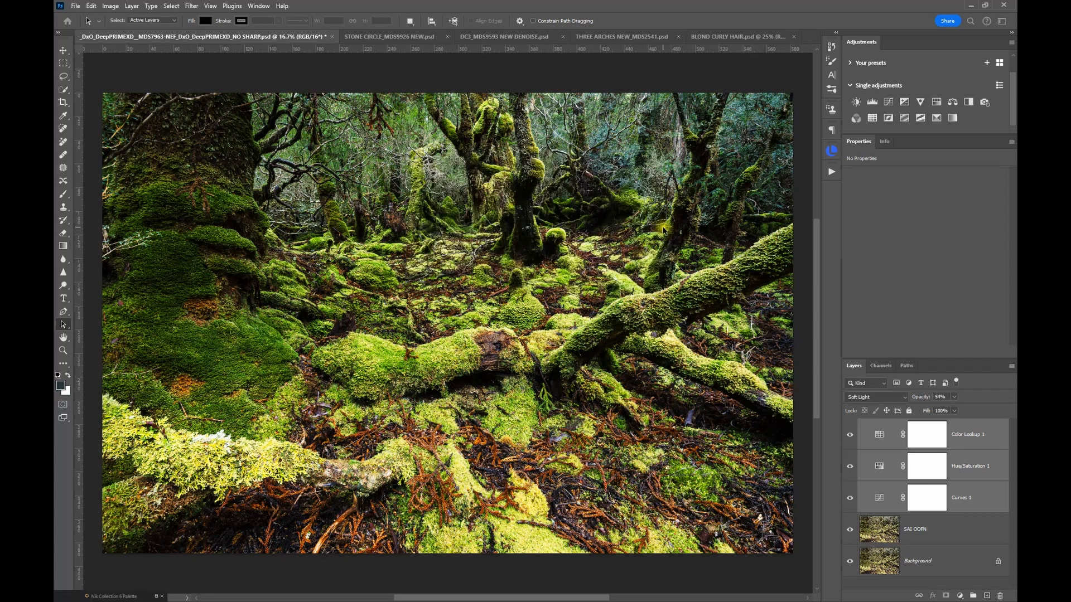
left_click_drag(1006, 437, 1000, 596)
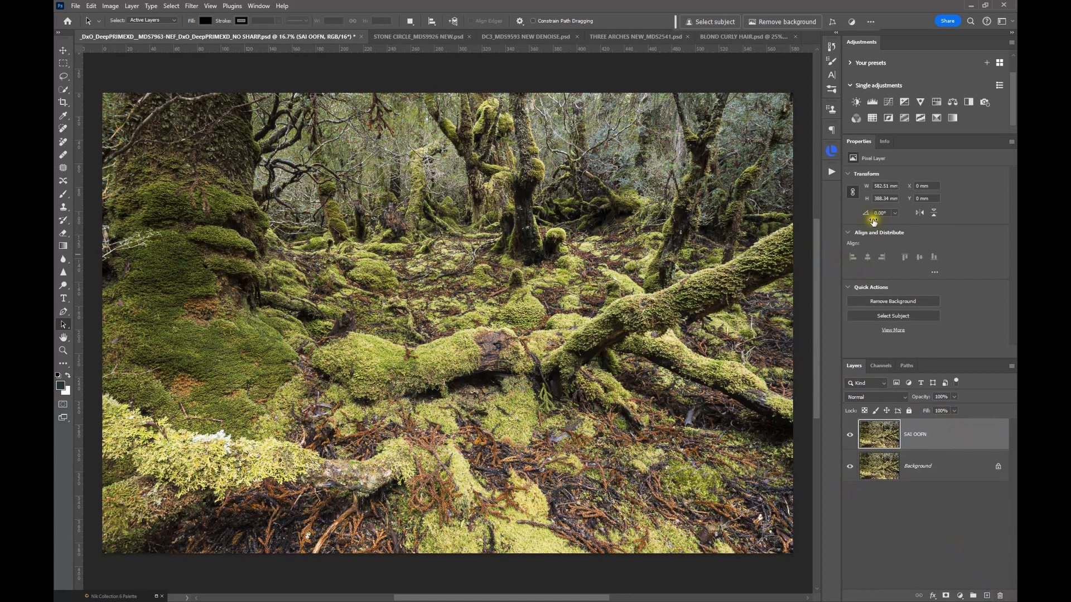
Show your own adjustment presets, preview TEST on the forest photo and browse the rest of the list.
left_click(850, 62)
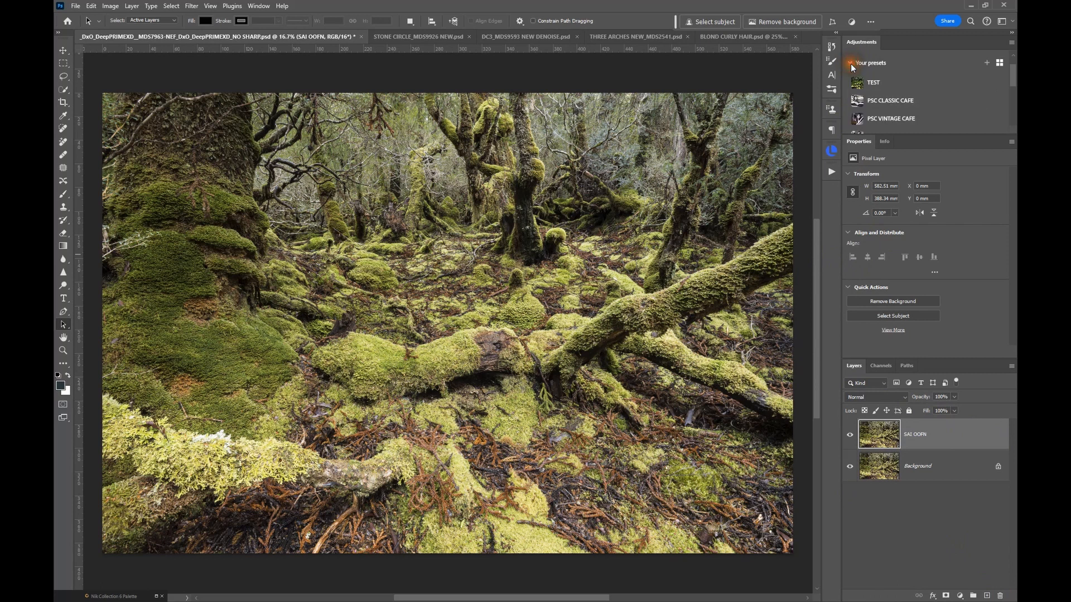
mouse_move(855, 85)
left_click(693, 120)
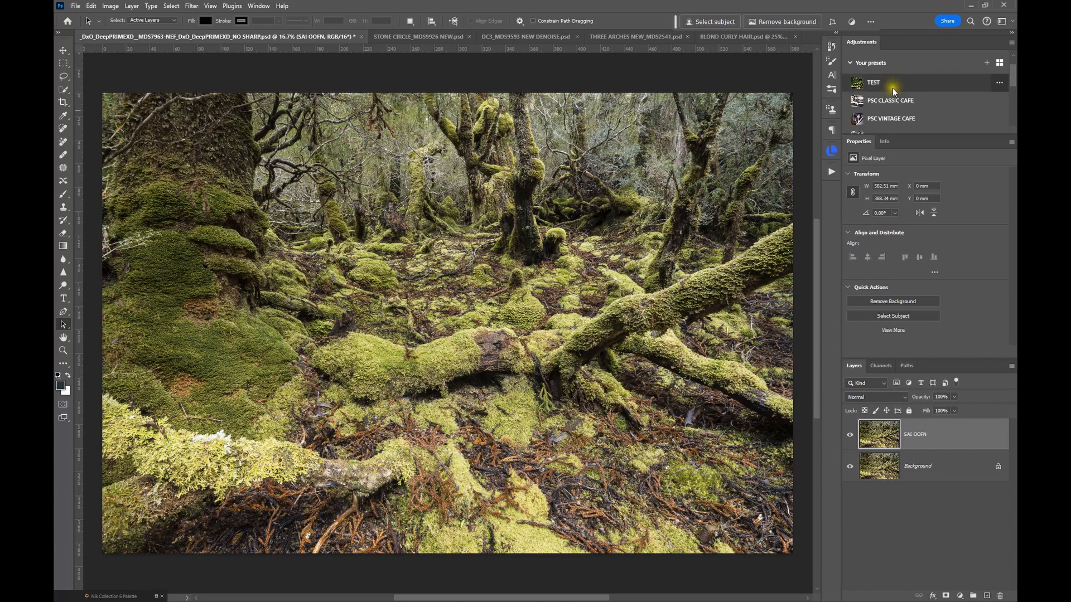
mouse_move(892, 87)
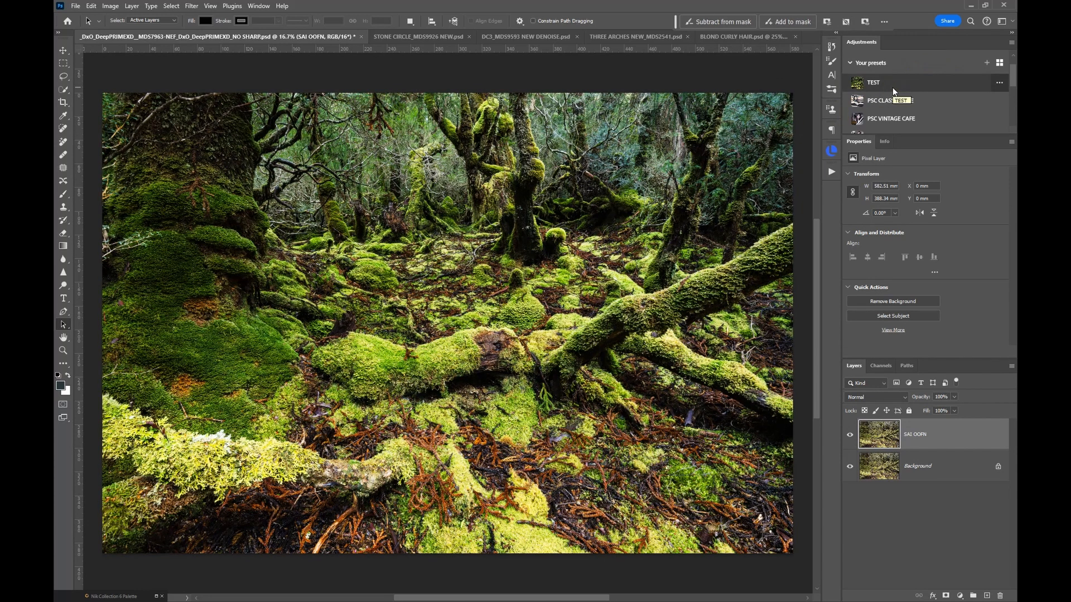
scroll(891, 92, "down", 5)
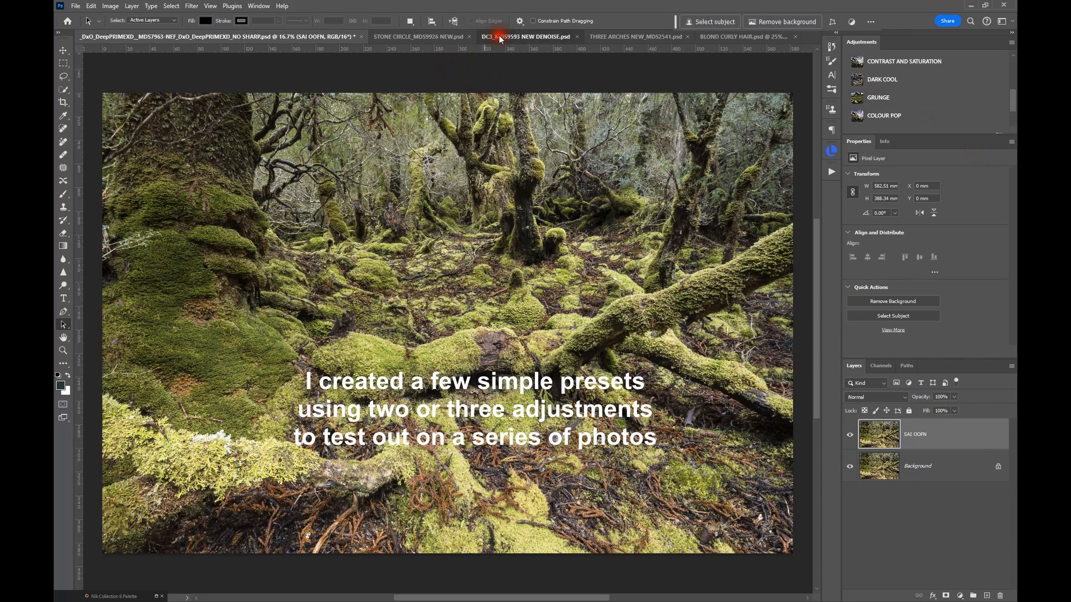
Switch to the DC3_MDS9593 NEW DENOISE.psd document and apply the TEST adjustment preset to the plane wreck photo.
left_click(498, 36)
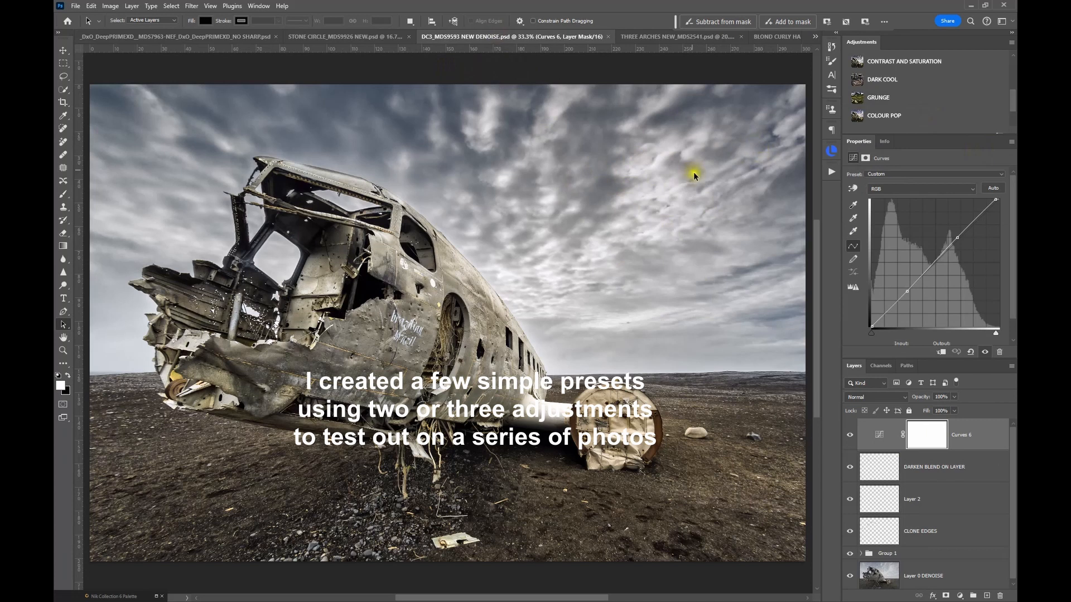
scroll(893, 117, "down", 5)
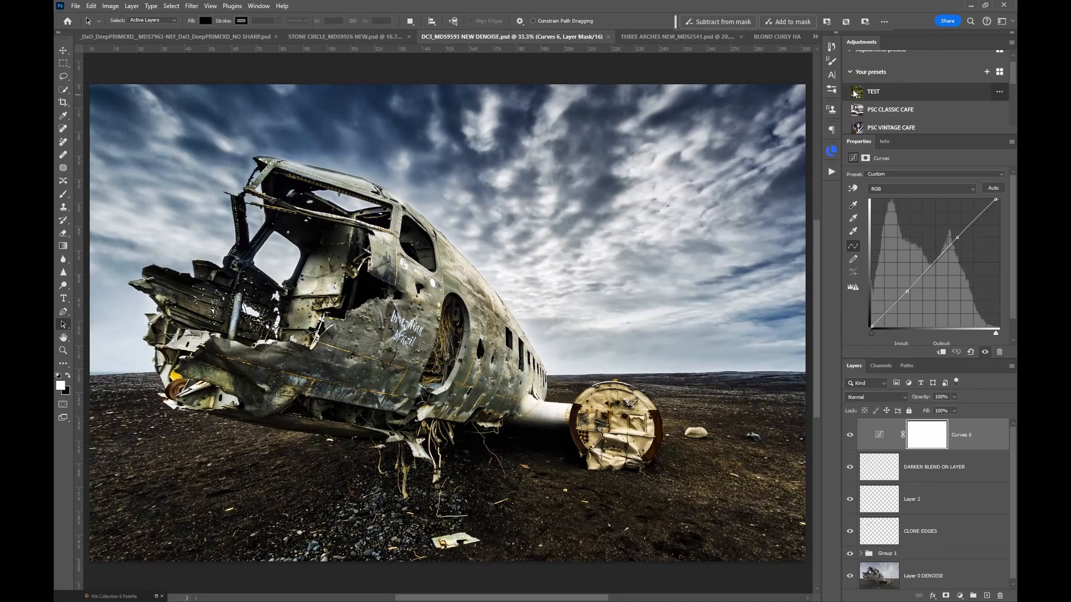
left_click(855, 94)
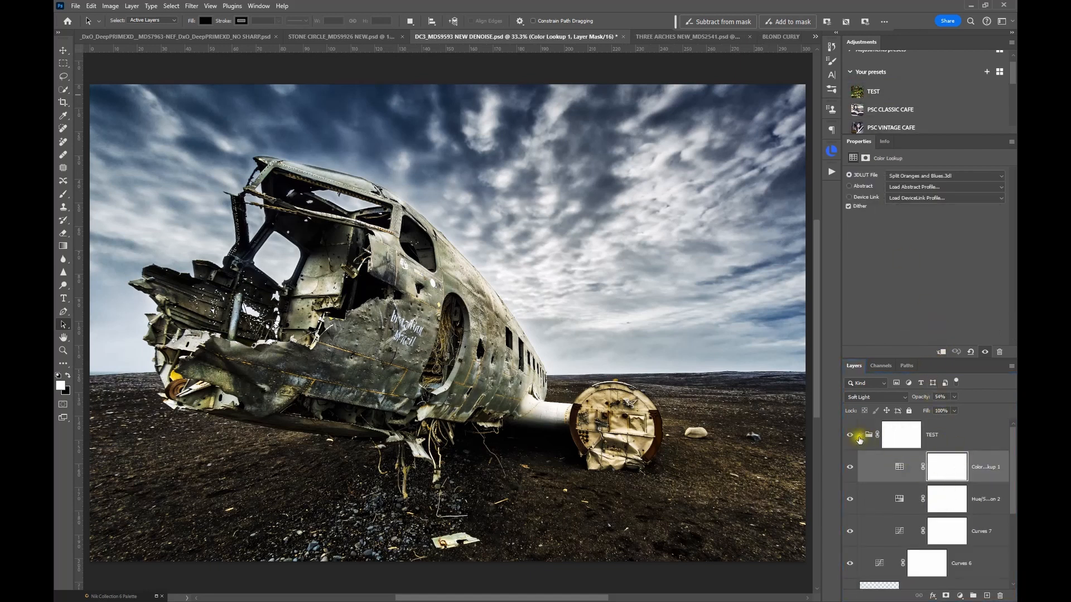
Compare the photo with and without the Color Lookup layer in the TEST group, and reduce that layer's opacity to 26%.
left_click(850, 469)
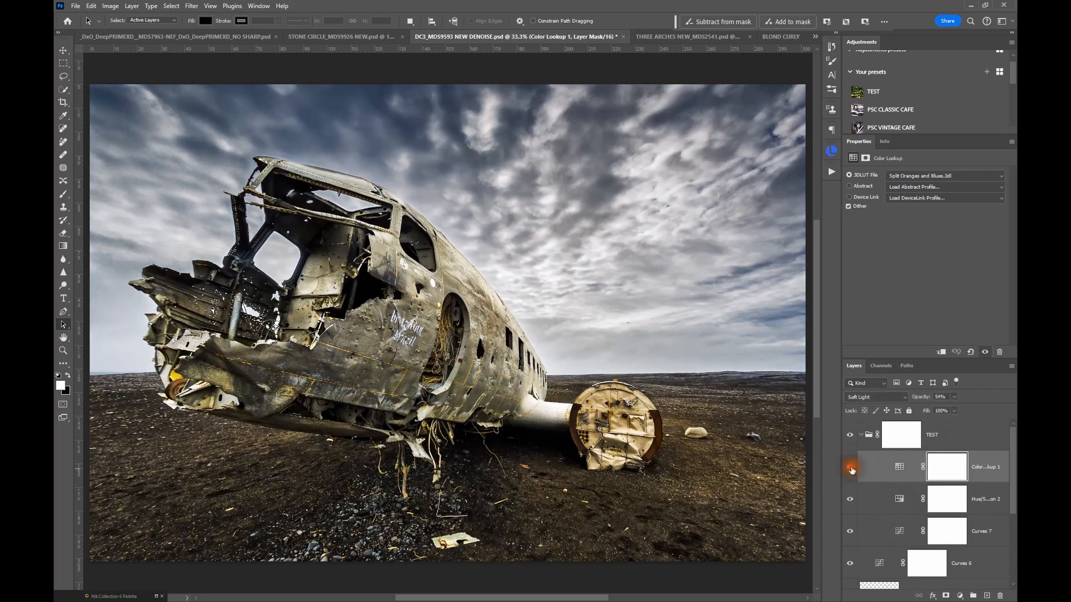
left_click(850, 468)
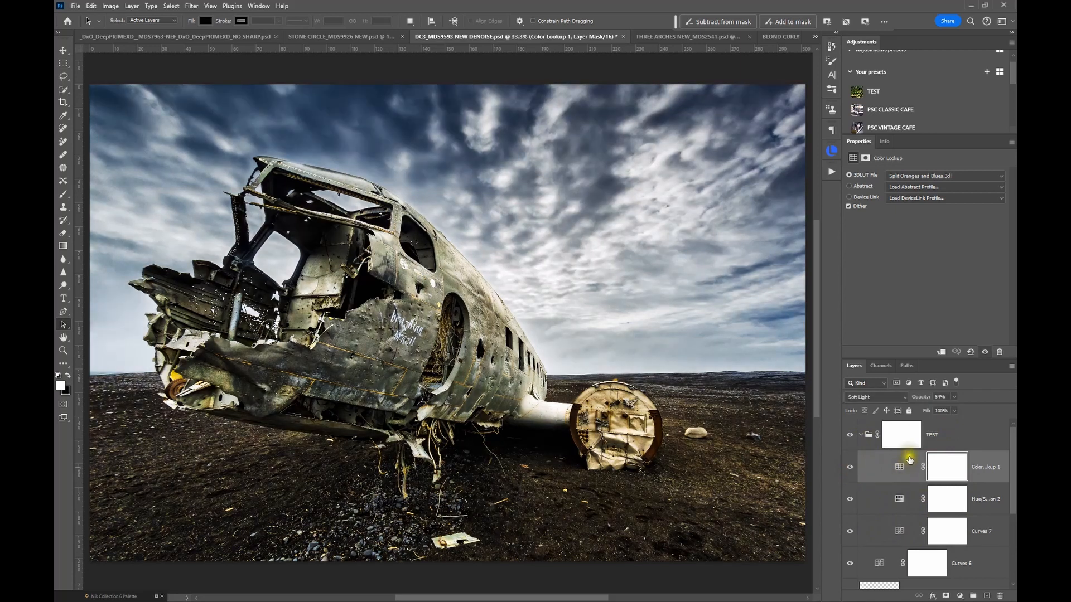
left_click_drag(922, 398, 910, 401)
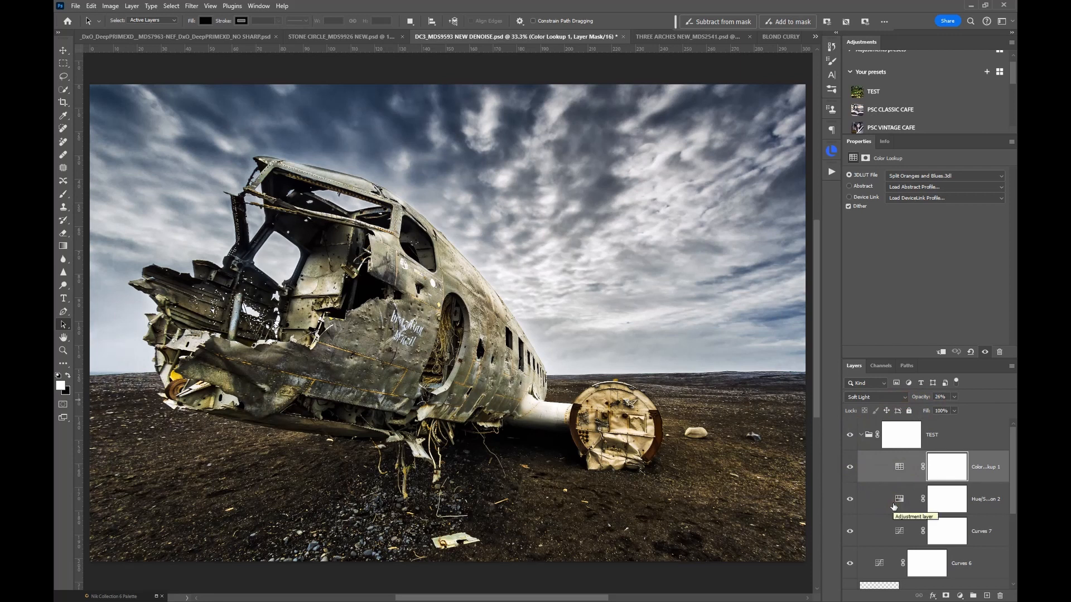
Collapse the TEST layer group, hide it and select it.
left_click(860, 436)
left_click(849, 434)
left_click(936, 464)
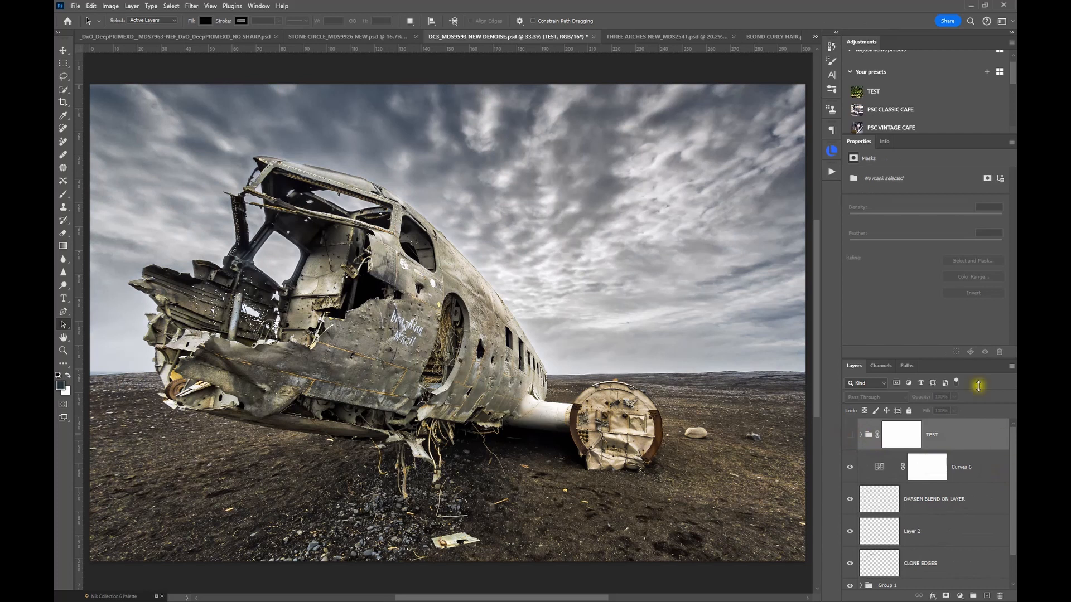
Apply the COLOUR POP adjustment preset to the plane wreck photo above the hidden TEST group.
scroll(887, 109, "down", 3)
scroll(881, 115, "down", 3)
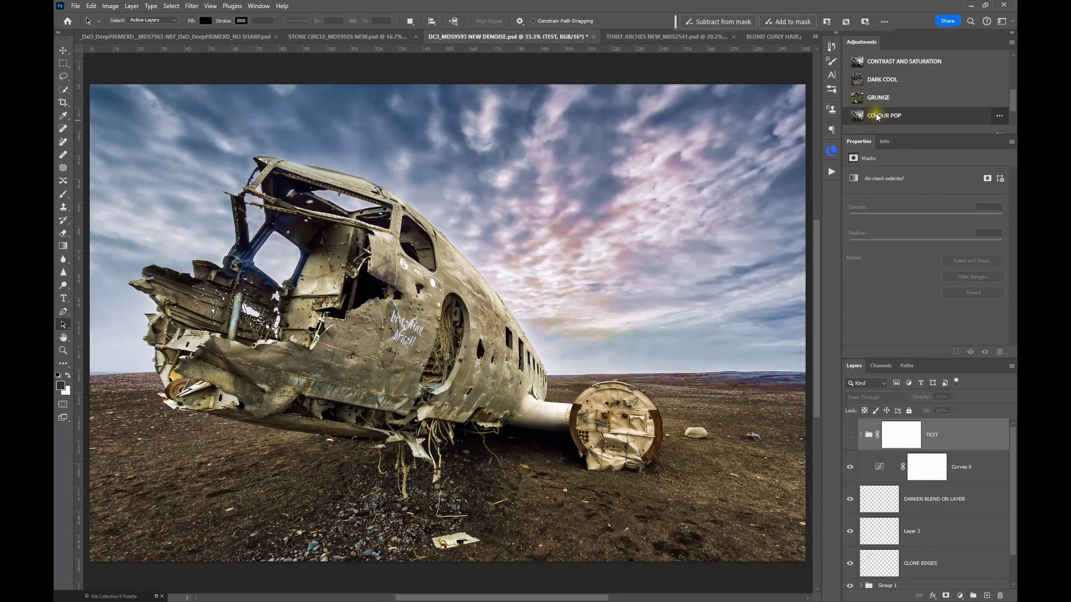
left_click(877, 115)
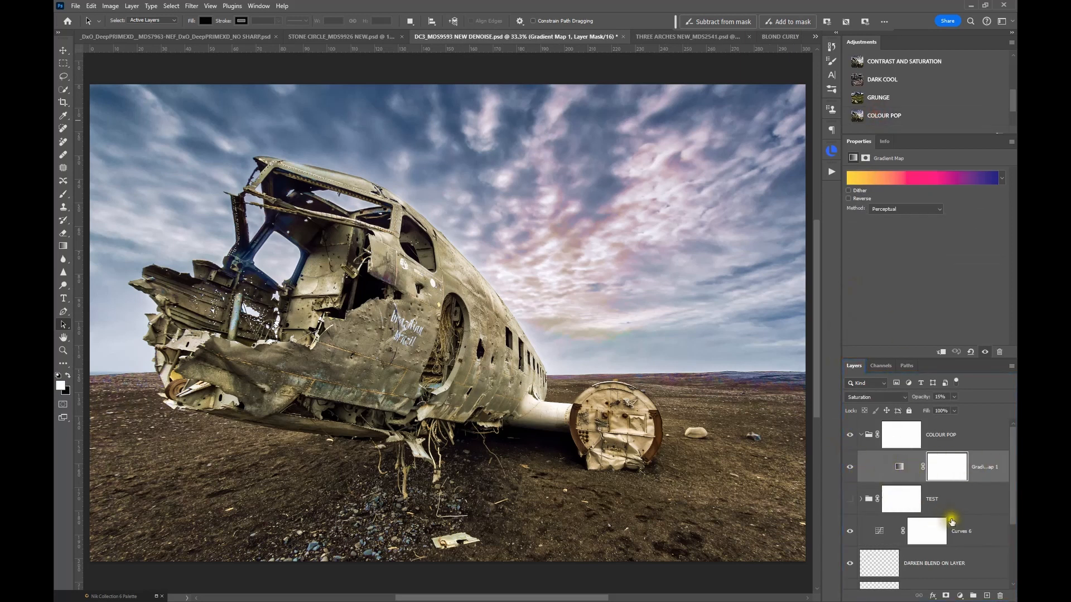
scroll(934, 492, "down", 1)
scroll(898, 470, "up", 1)
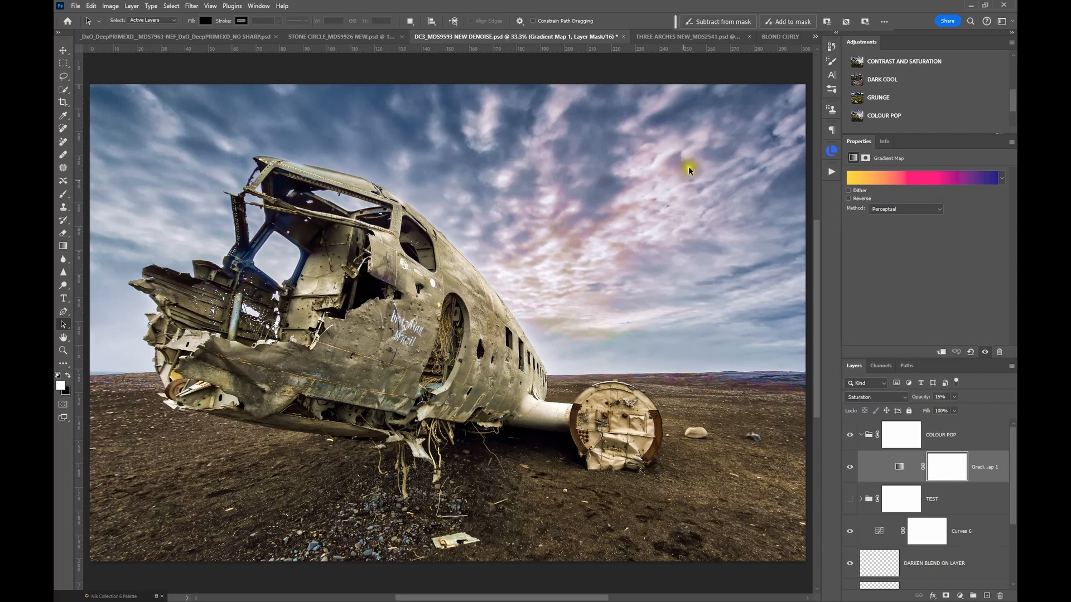
Switch to the THREE ARCHES NEW_MDS2541.psd document and preview the GRUNGE, DARK COOL and TEST presets on the photo.
left_click(665, 37)
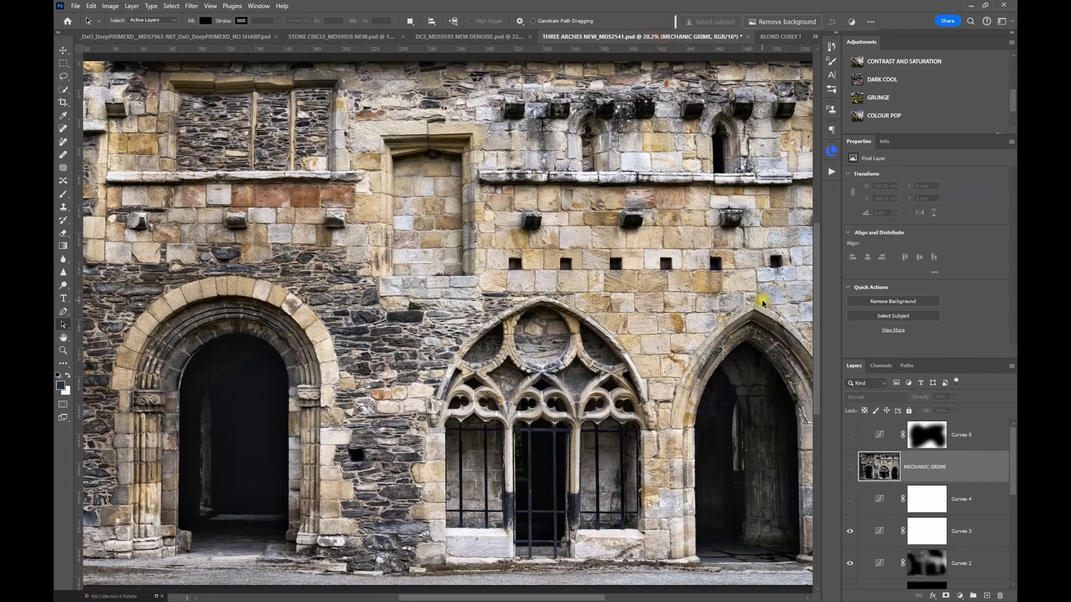
left_click(854, 98)
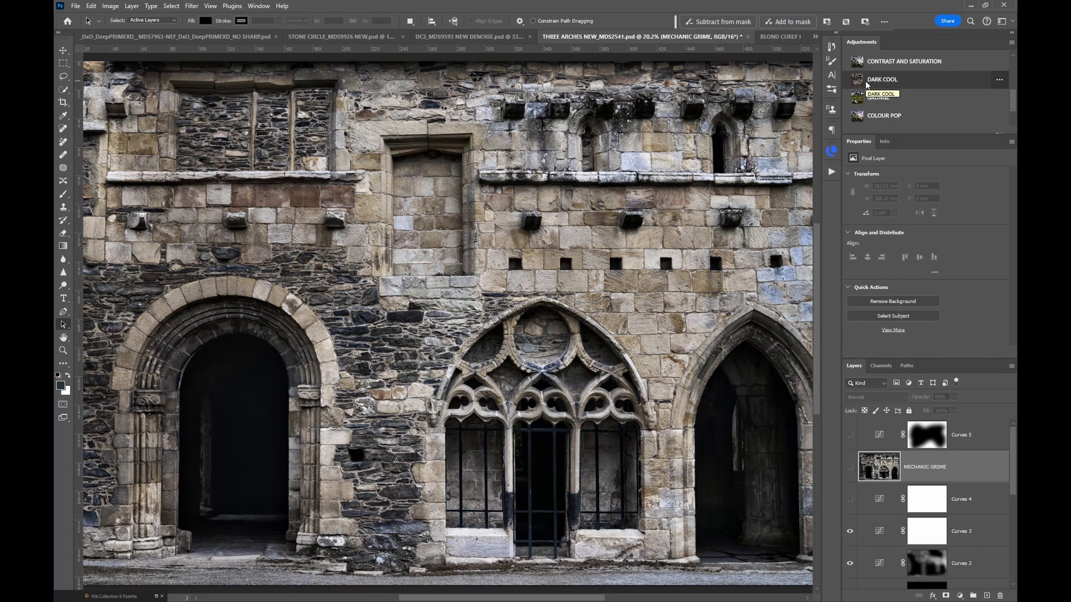
scroll(865, 83, "up", 4)
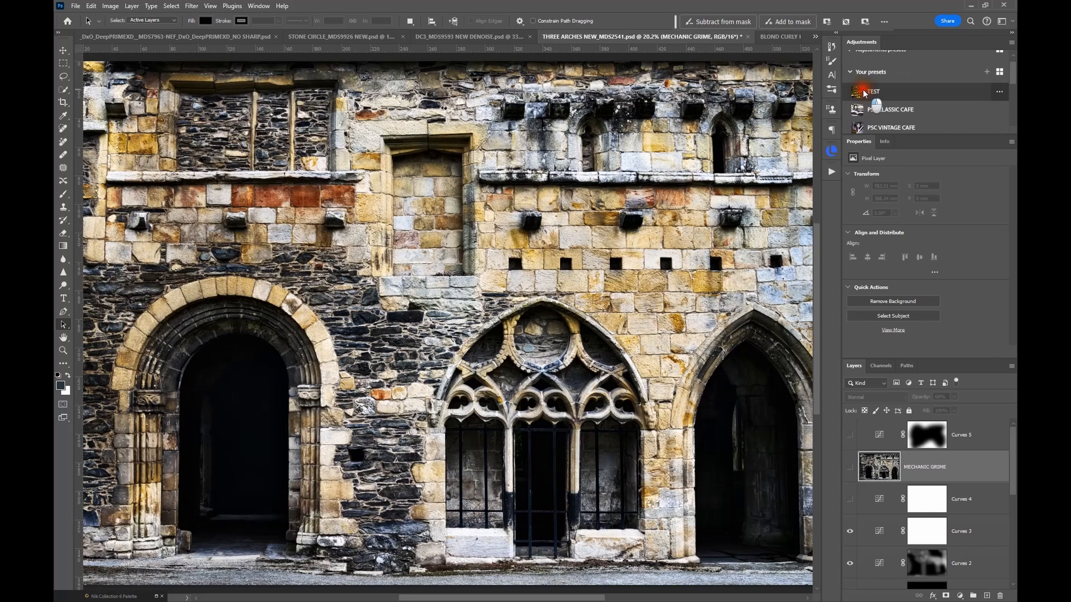
Apply the TEST preset to the three arches photo, collapse the resulting layer group and delete it.
left_click(863, 92)
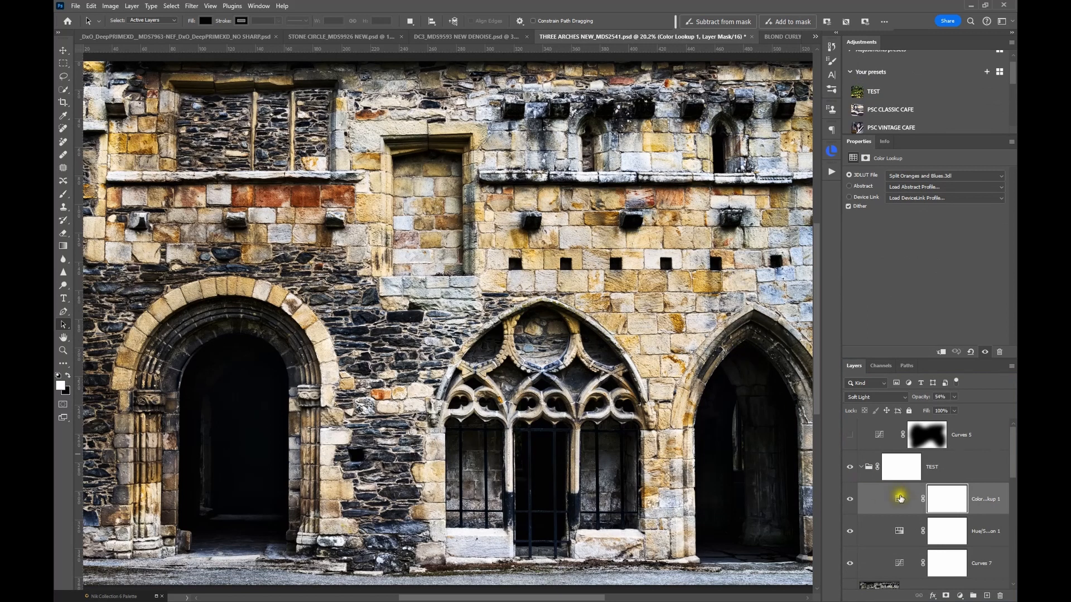
left_click(861, 467)
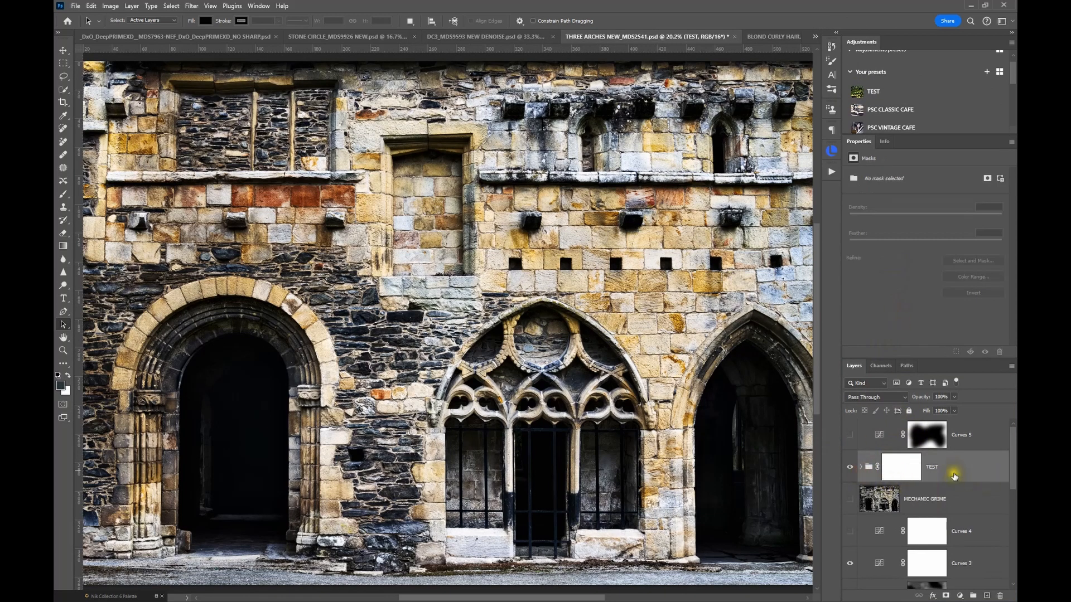
left_click_drag(953, 471, 999, 596)
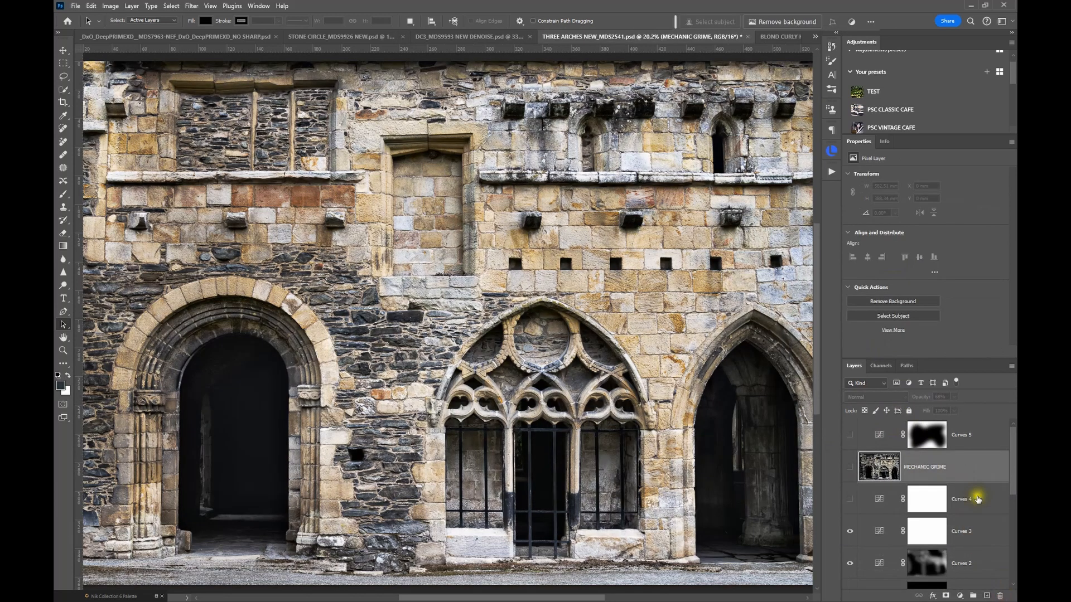
Switch to the DC3_MDS9593 NEW DENOISE.psd document and delete the COLOUR POP and TEST layer groups.
left_click(442, 39)
left_click(861, 436)
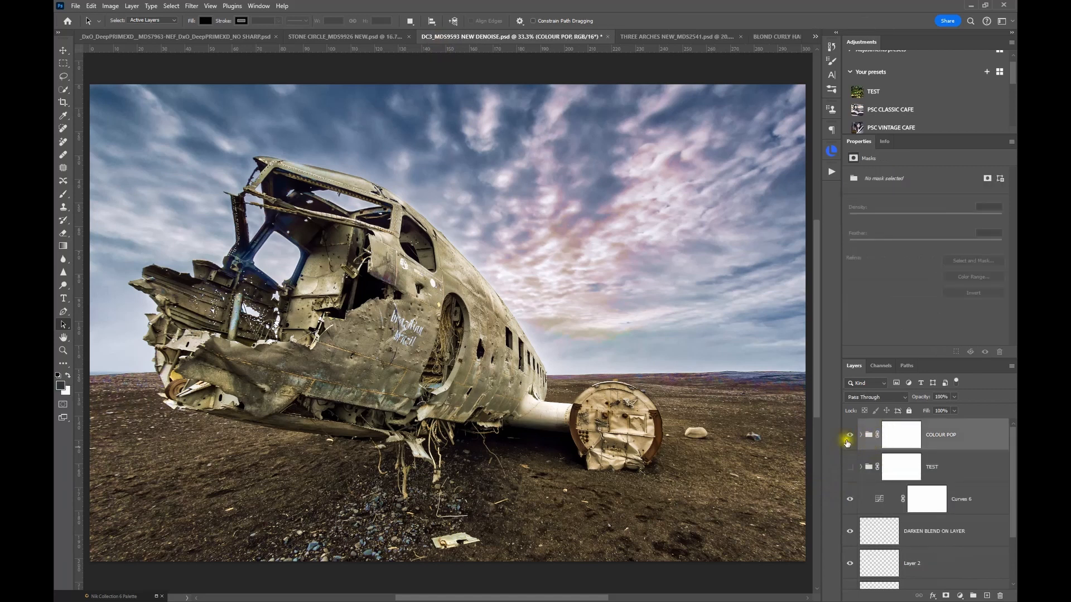
left_click_drag(975, 441, 999, 595)
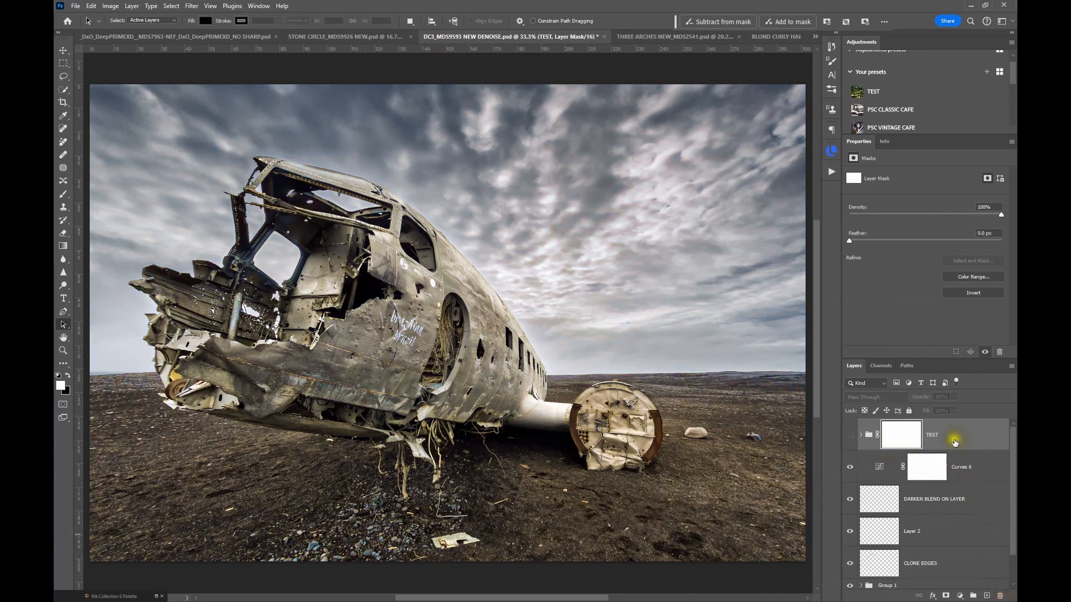
left_click_drag(951, 437, 999, 596)
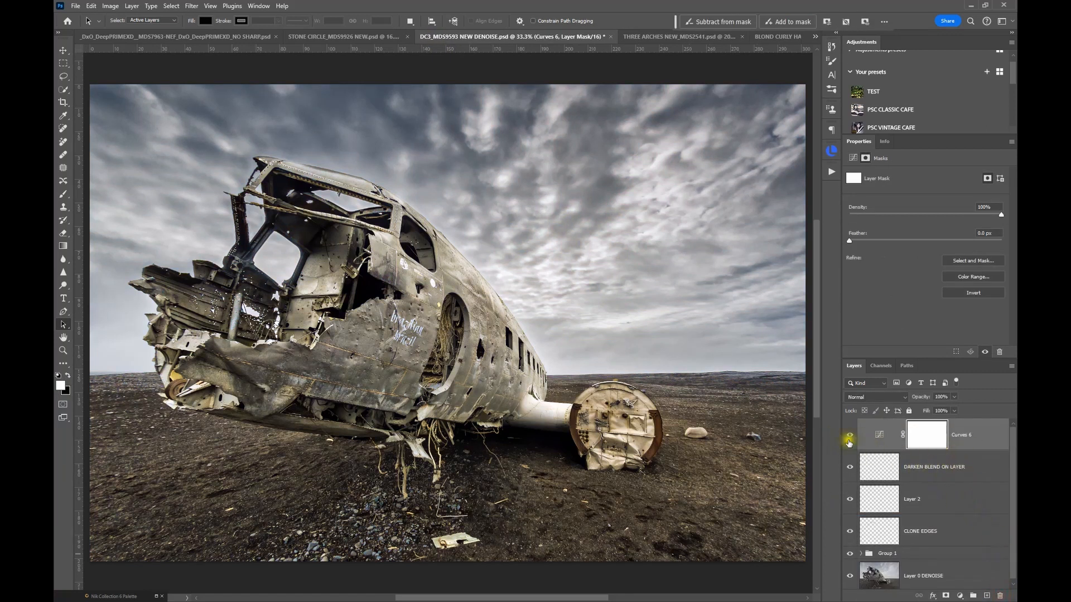
Preview the TEST preset on the plane wreck photo and bring the other saved presets into view.
scroll(852, 472, "down", 1)
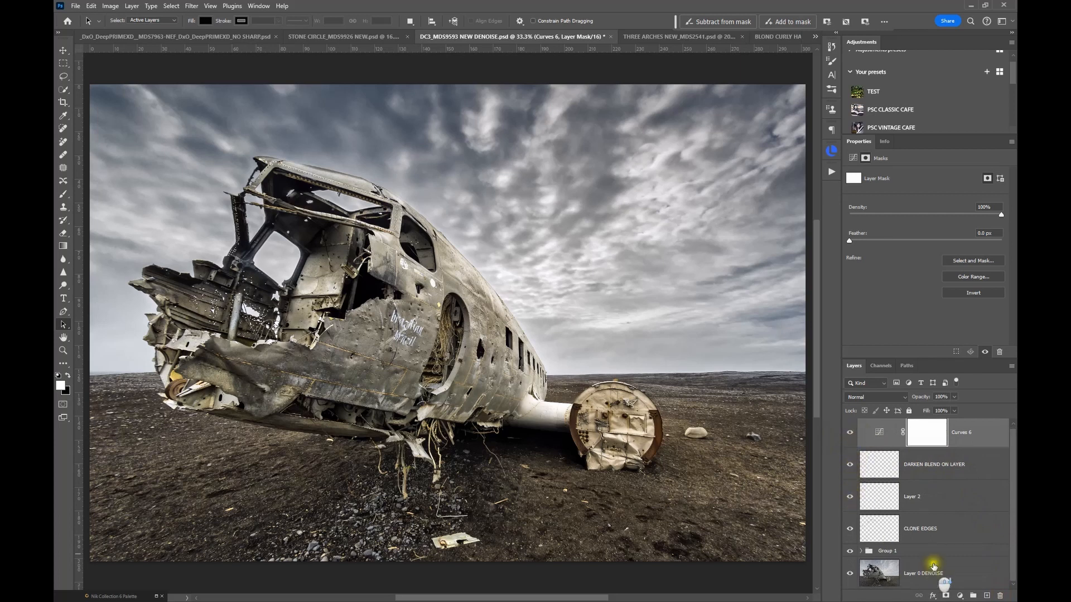
scroll(513, 284, "down", 1)
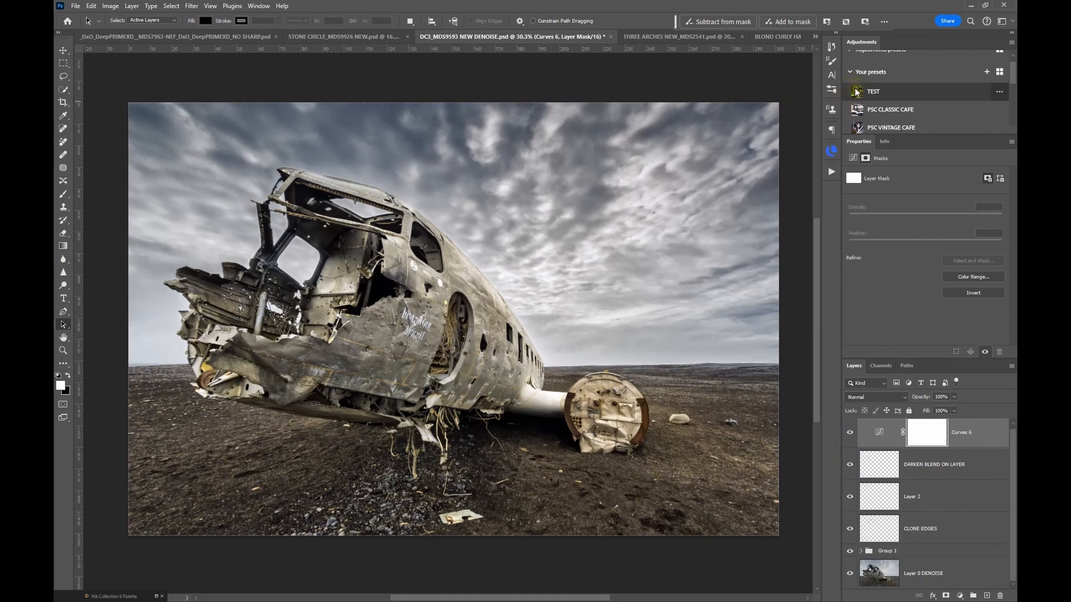
mouse_move(857, 92)
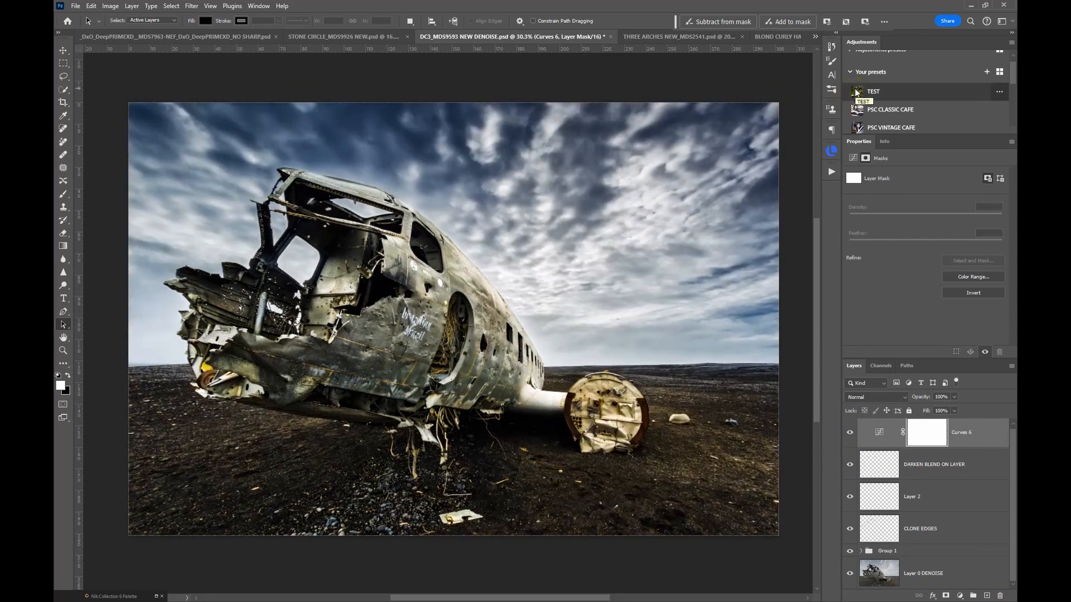
scroll(858, 101, "down", 3)
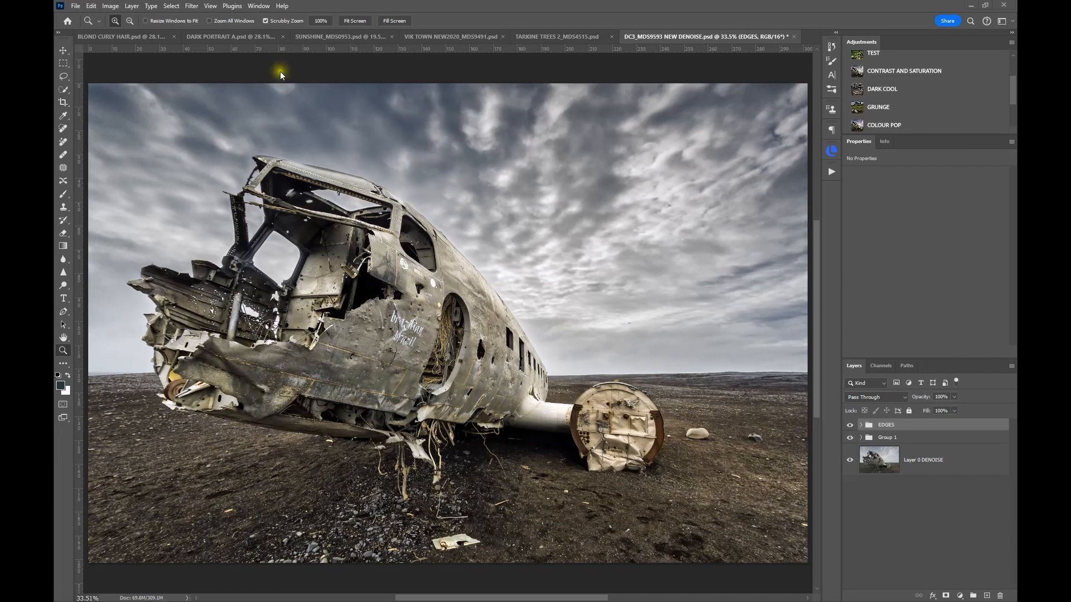
Preview the saved presets, including COLOUR POP, on the TARKINE TREES 2 and VIK TOWN NEW2020 photos.
left_click(557, 35)
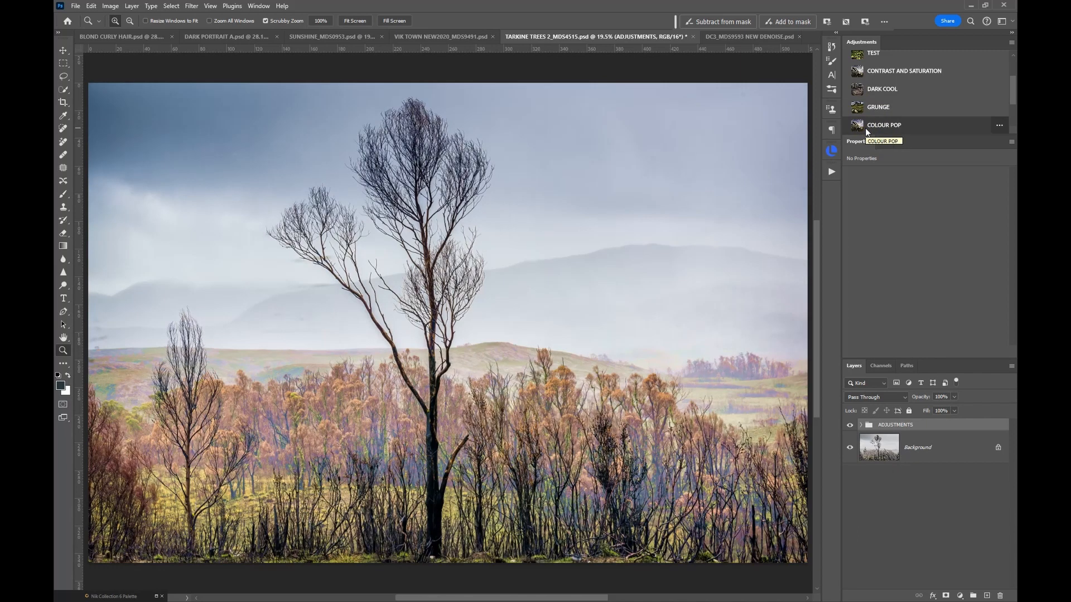
left_click(454, 37)
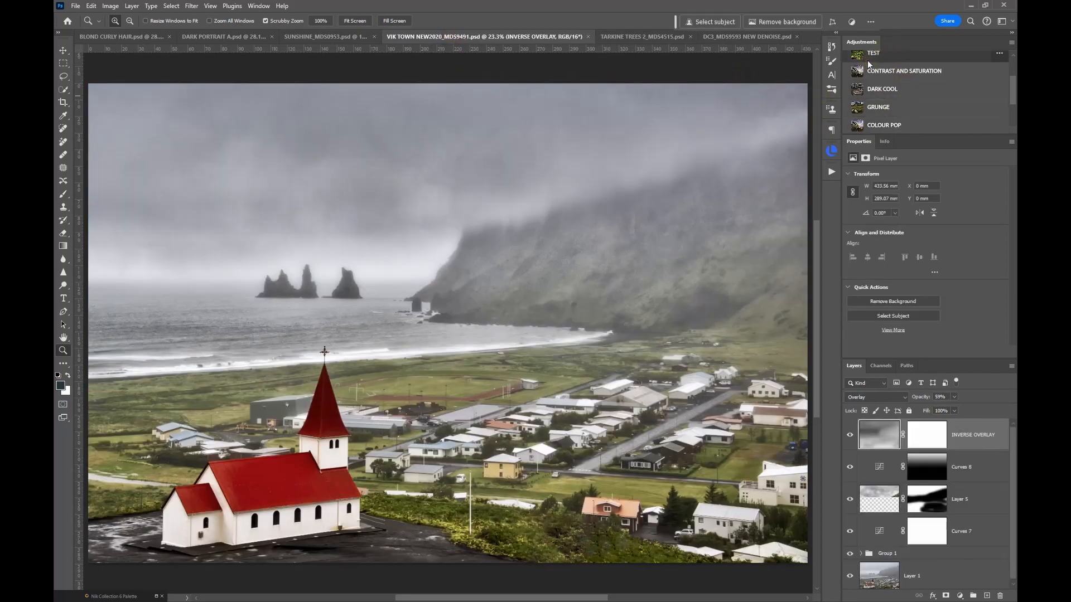
mouse_move(868, 60)
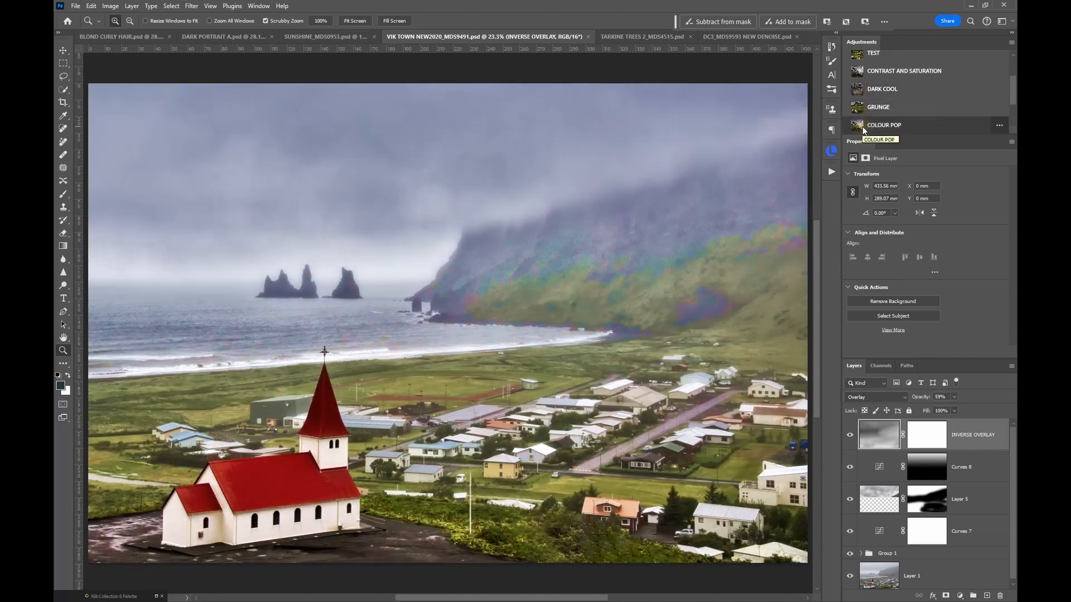
Preview the saved presets, from TEST to COLOUR POP, on the SUNSHINE_MDS0953.psd and DARK PORTRAIT A.psd photos.
left_click(306, 36)
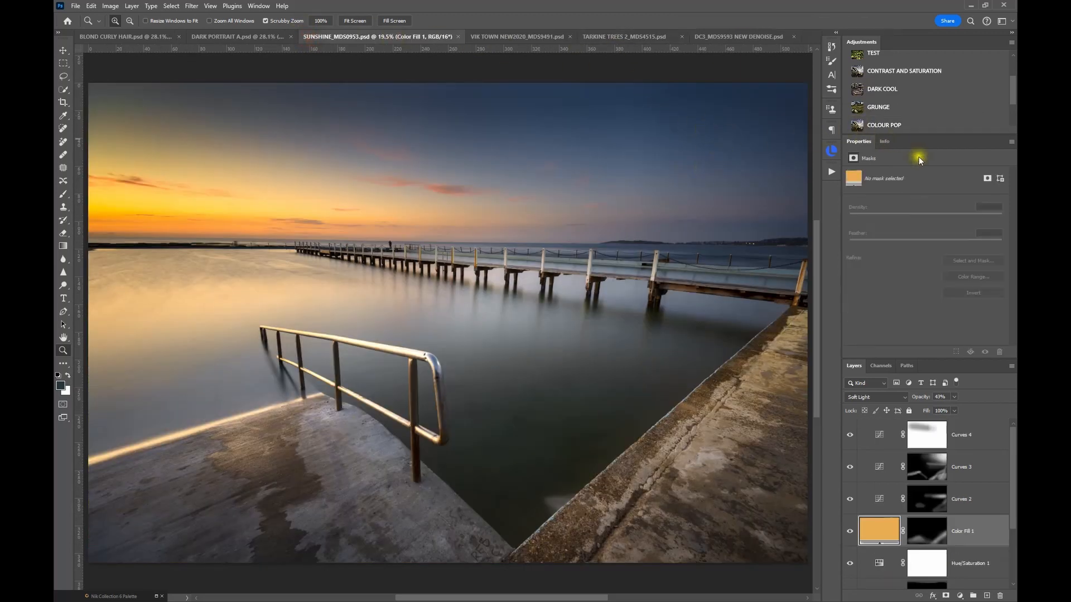
left_click(855, 55)
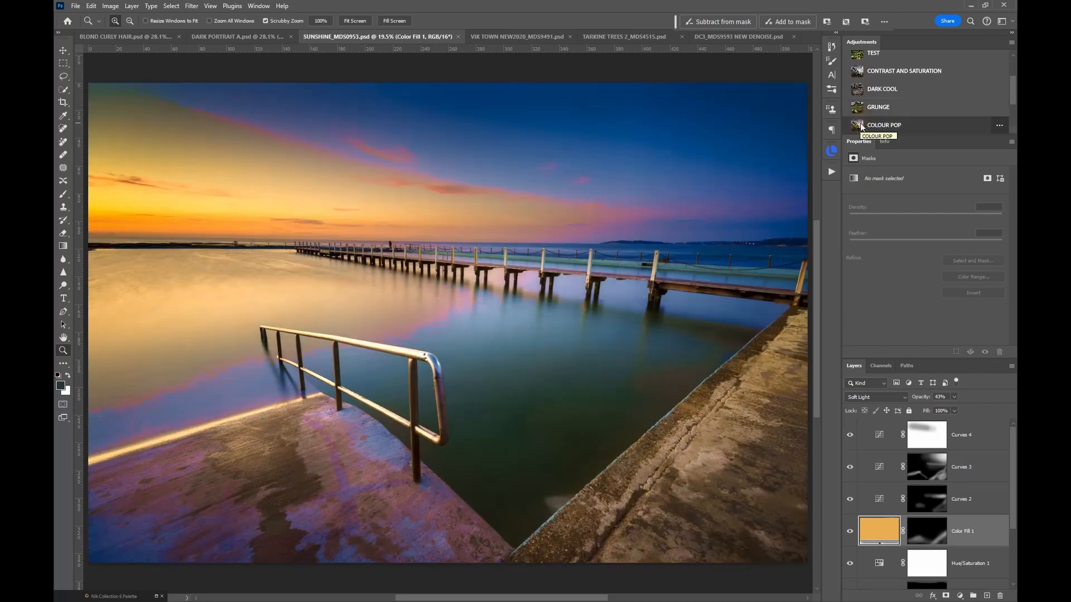
left_click(251, 36)
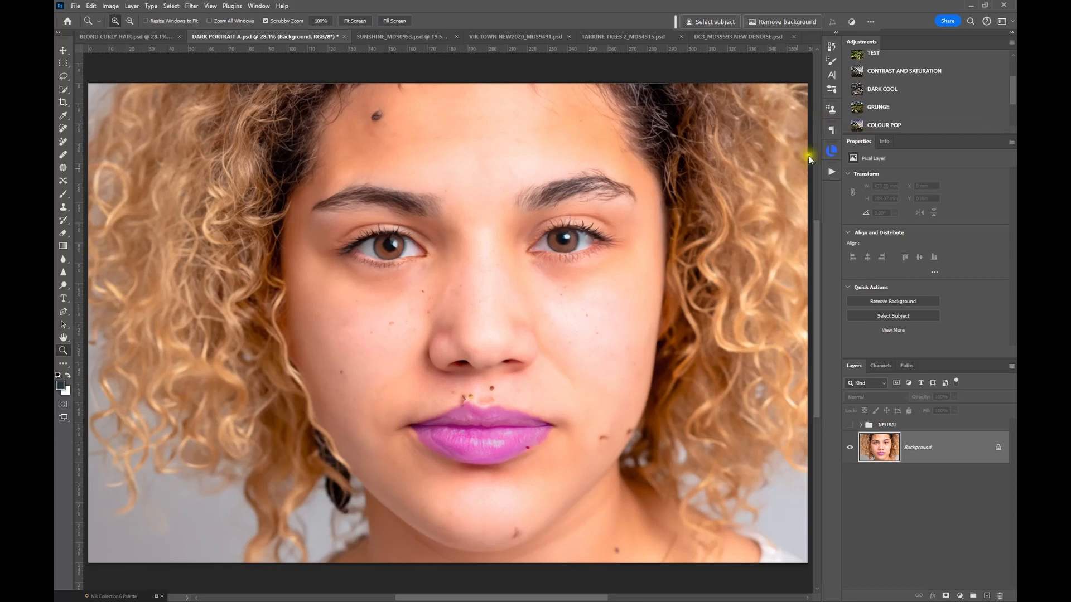
mouse_move(861, 56)
Switch to BLOND CURLY HAIR.psd and preview the CONTRAST AND SATURATION, GRUNGE and COLOUR POP presets on the portrait.
left_click(113, 37)
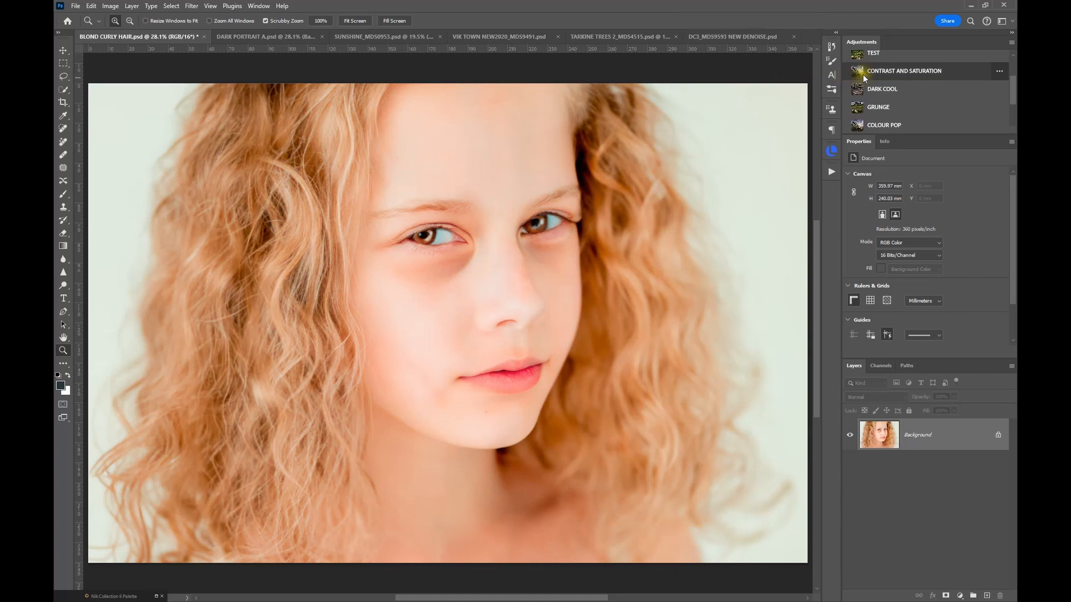
mouse_move(863, 77)
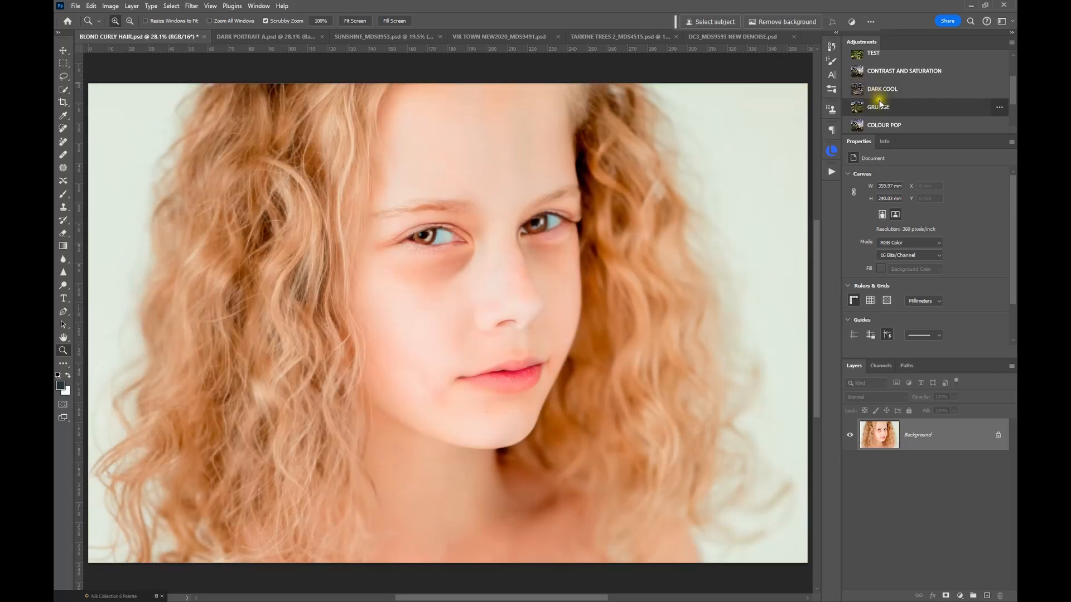
mouse_move(879, 107)
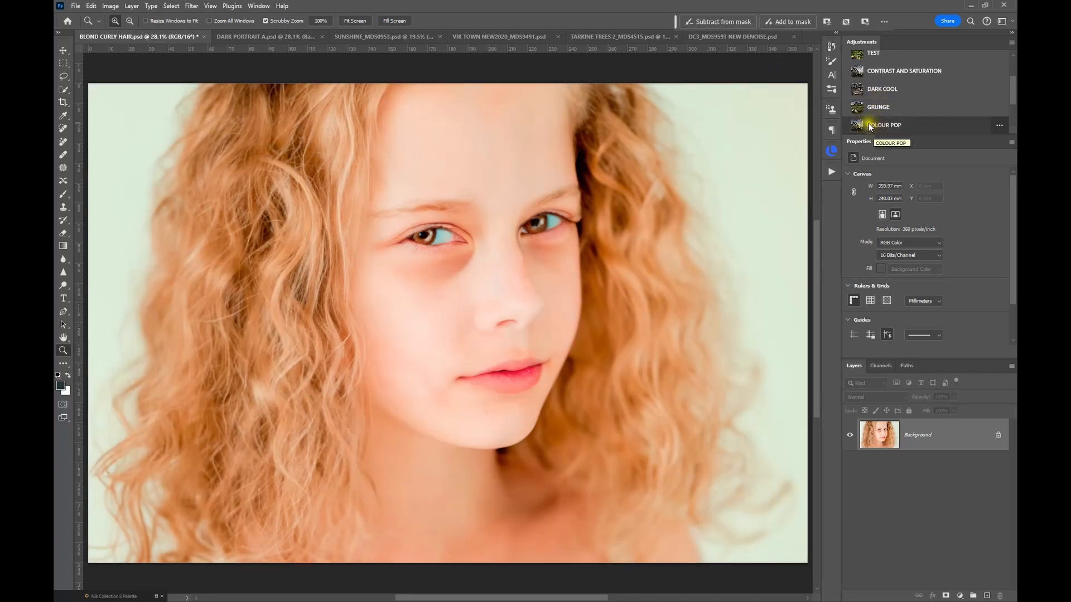
mouse_move(870, 126)
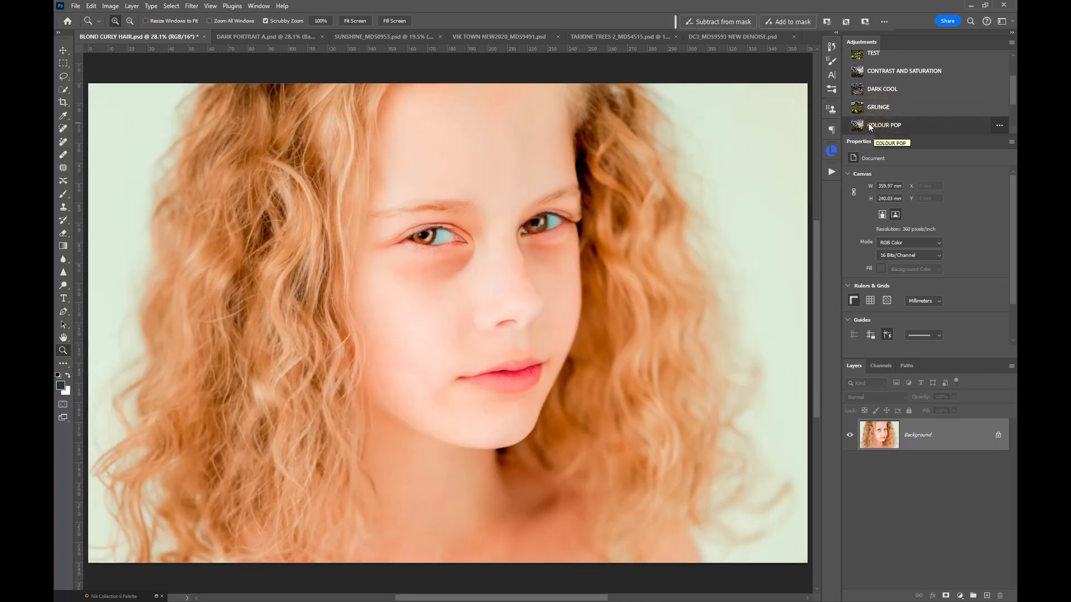